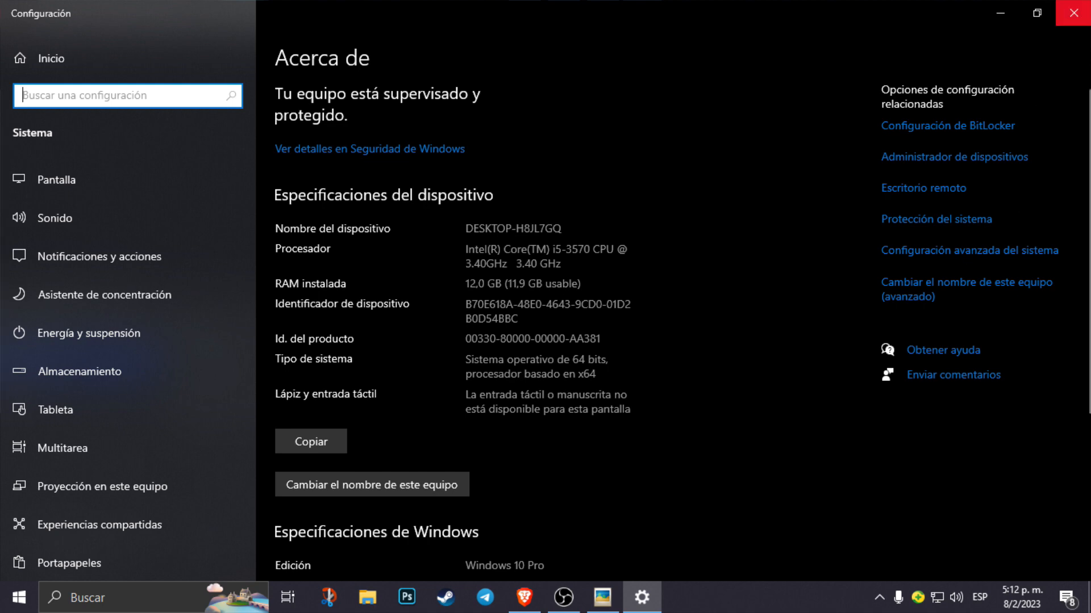
Close the Windows system information and look over the available profiles in OBS.
left_click(1074, 12)
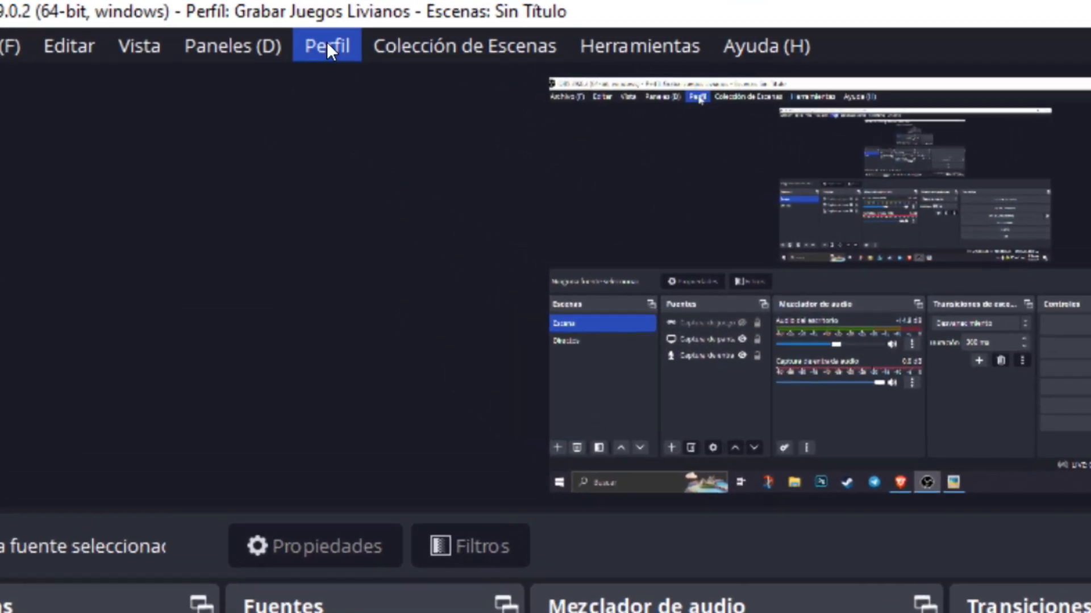
left_click(271, 37)
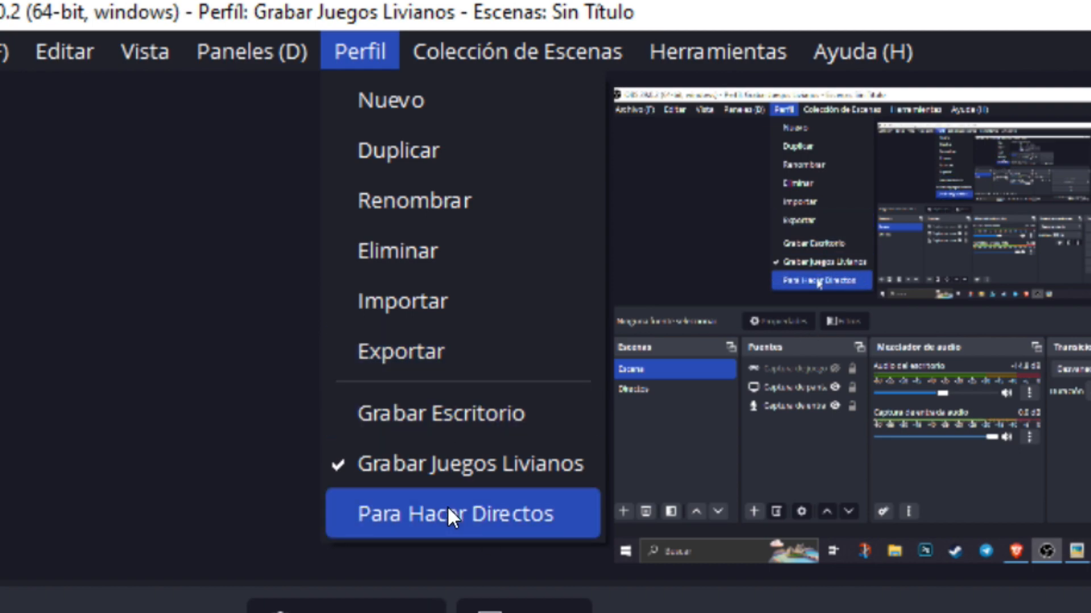
key("Escape")
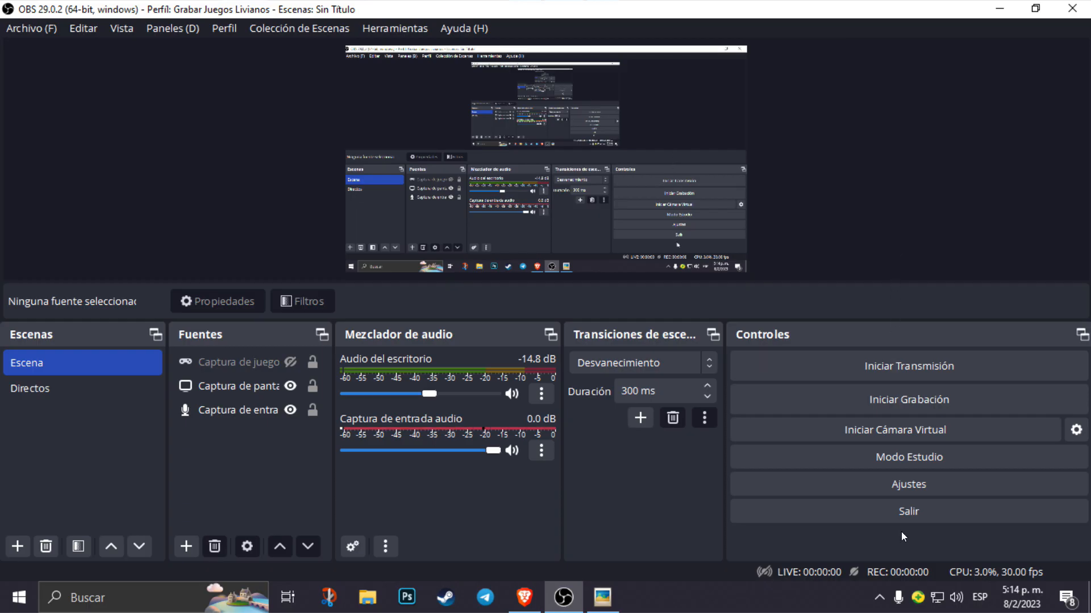
Check the base canvas resolution in the OBS video settings against the screen resolution in the Windows display settings.
left_click(903, 493)
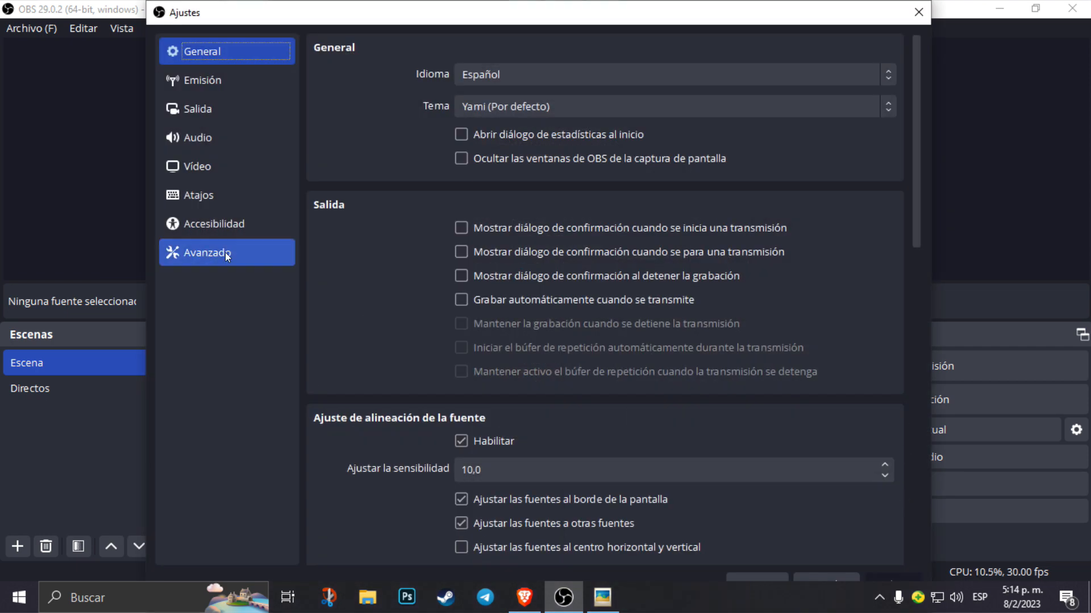
left_click(202, 176)
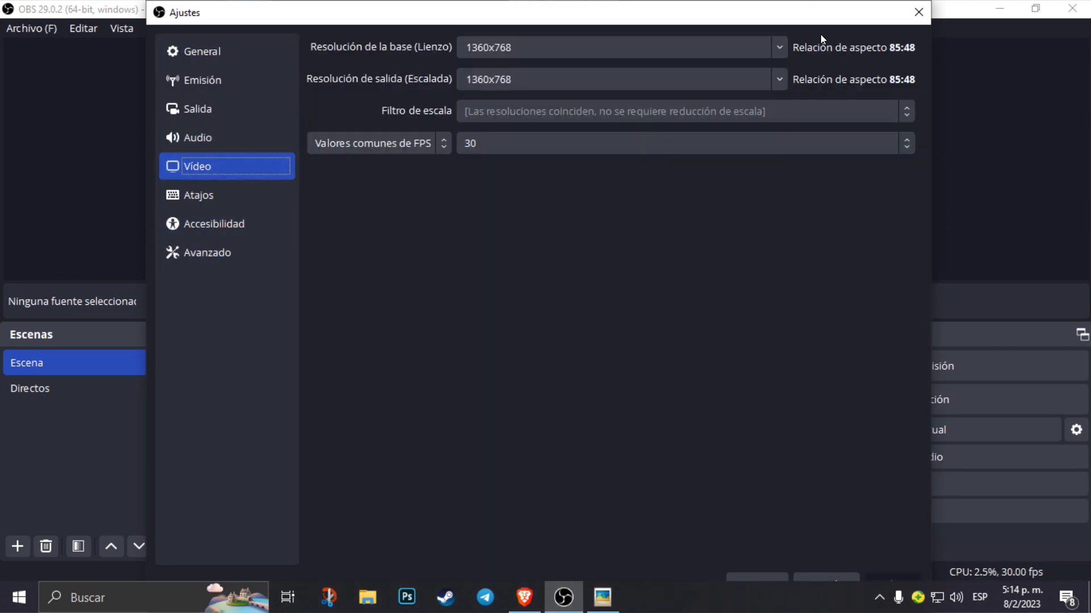
left_click(536, 46)
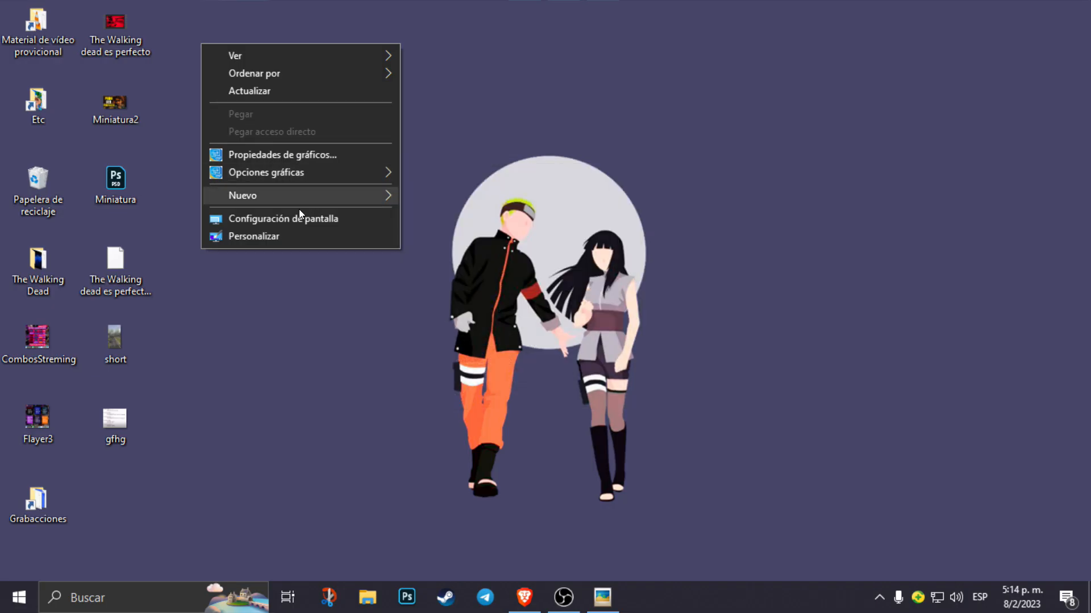
left_click(297, 220)
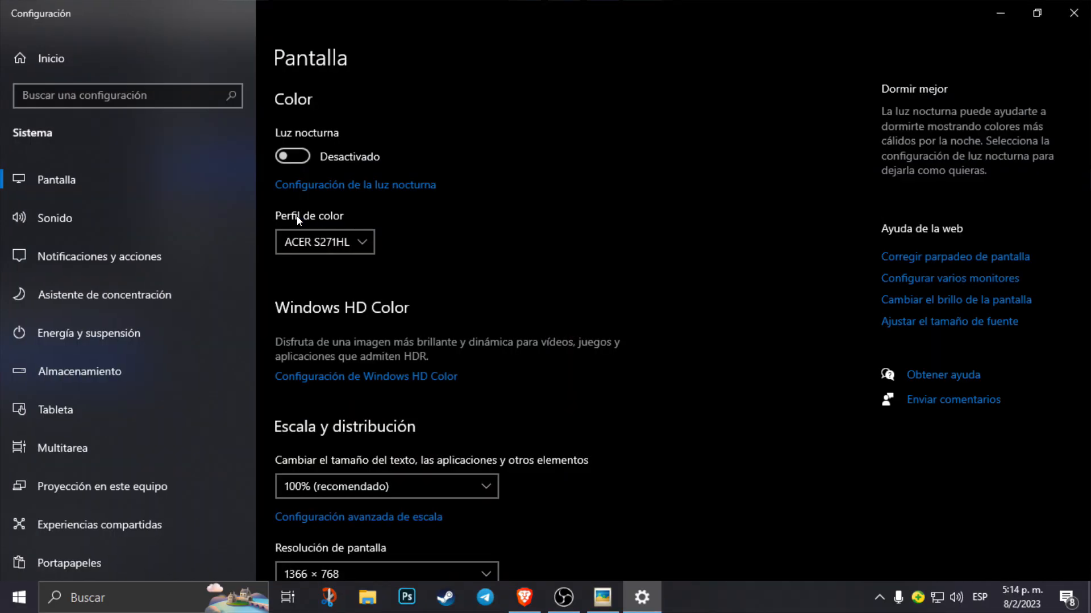
scroll(707, 262, "down", 5)
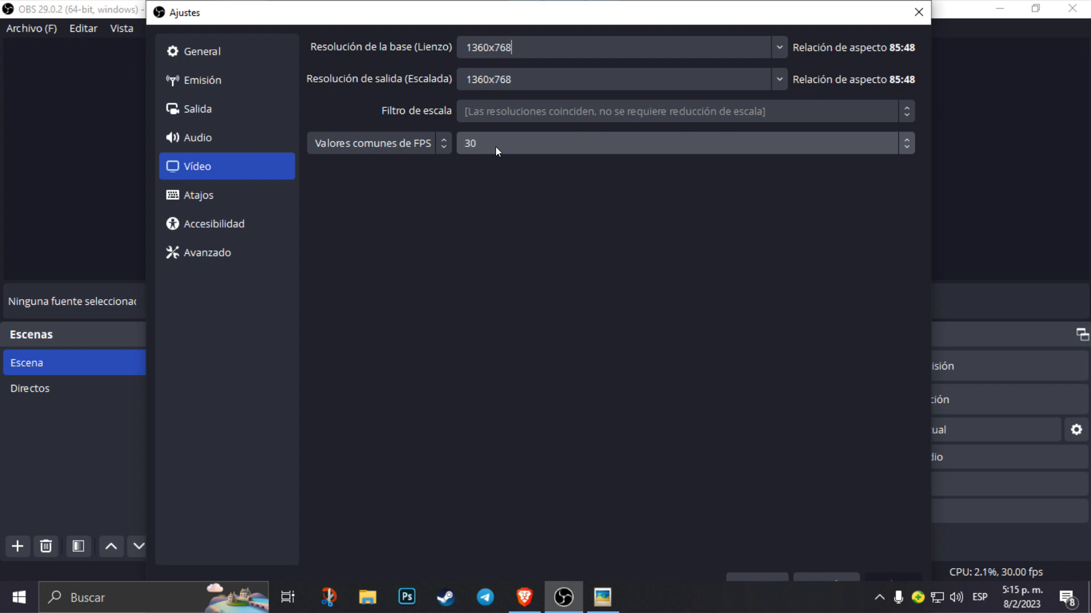
Back in OBS, look at the common FPS values and review the audio settings.
left_click(495, 144)
left_click(495, 144)
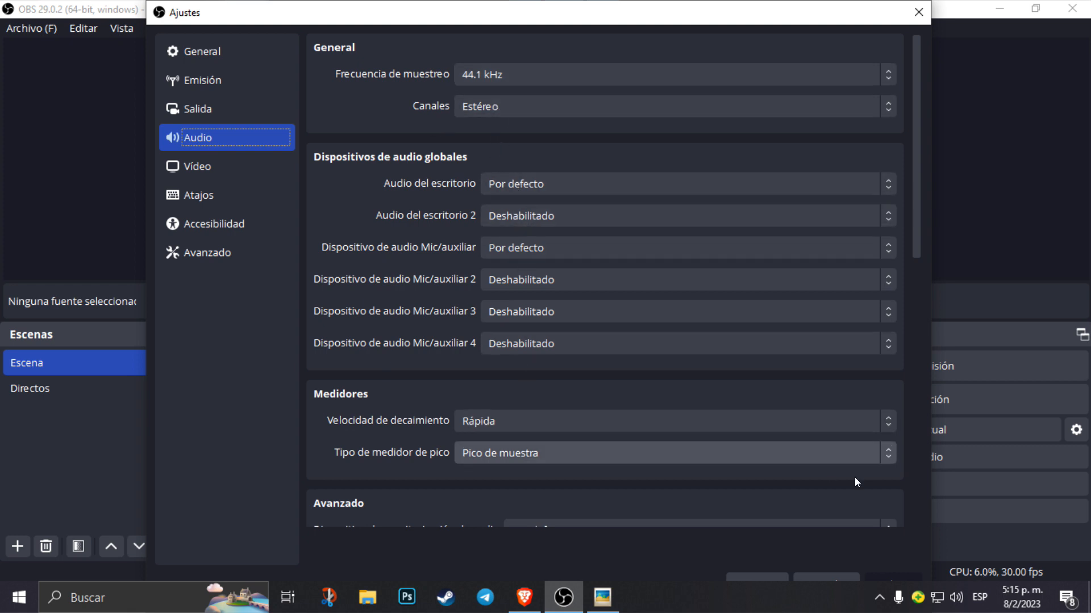
left_click_drag(911, 181, 884, 164)
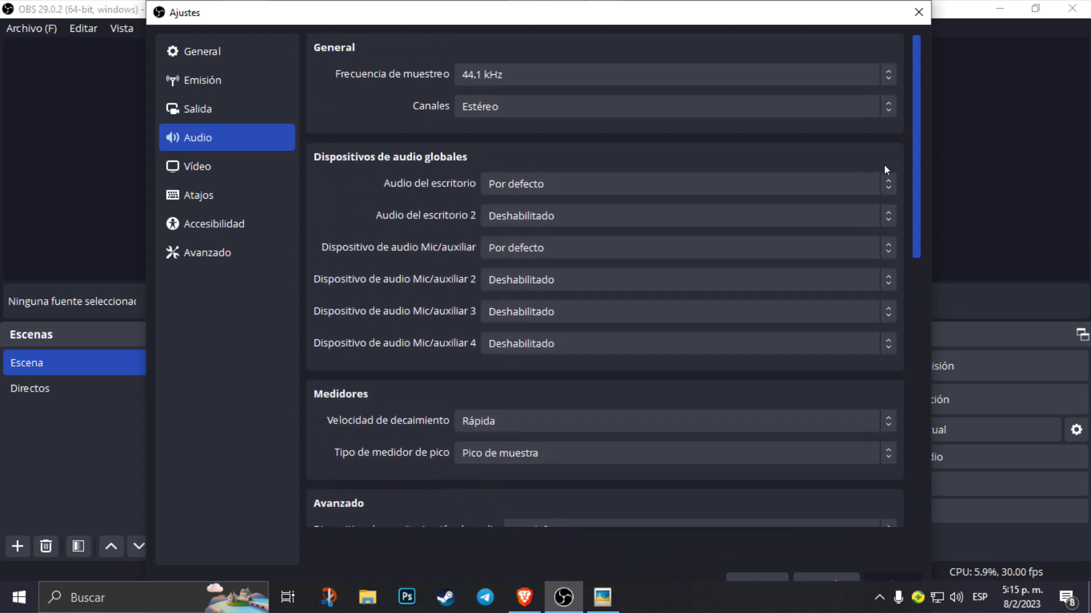
Open the output settings and look at the output mode options.
left_click(199, 109)
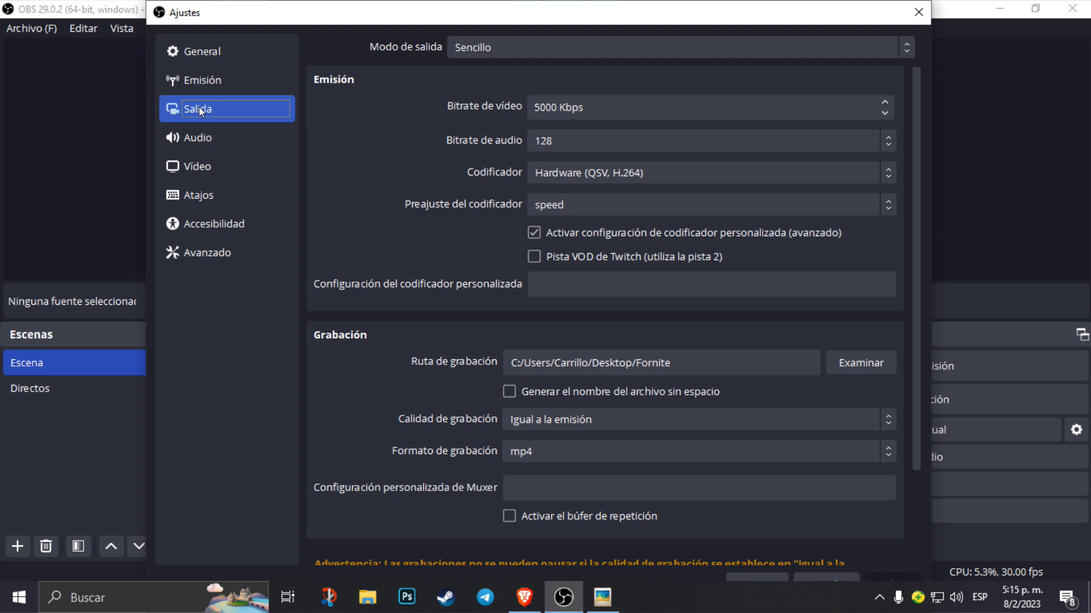
left_click(571, 43)
left_click(570, 39)
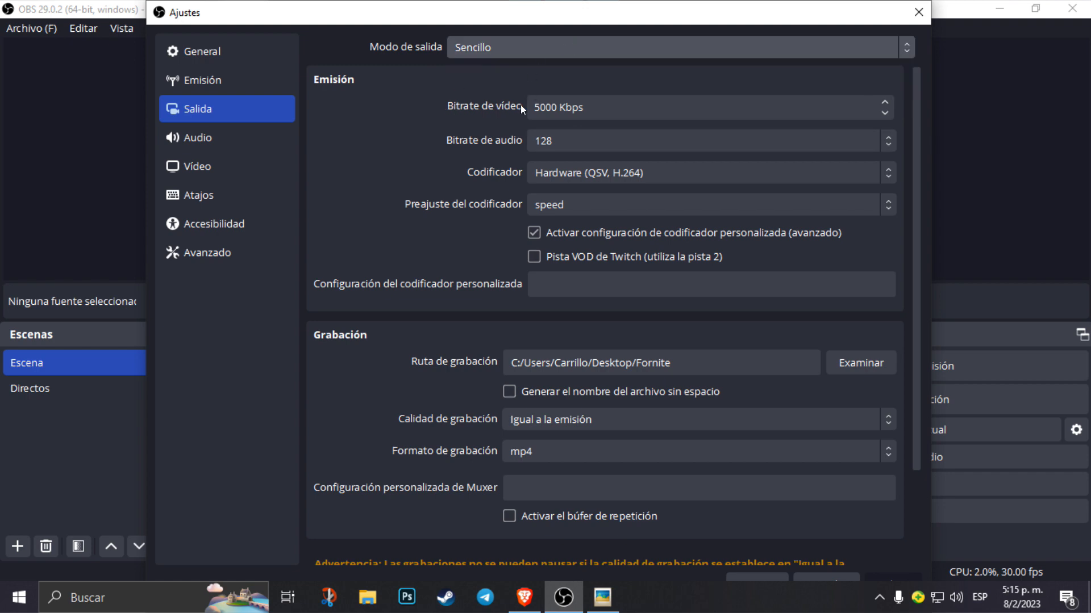
Switch to the browser and find the recommended video bitrate tables on the YouTube Help page.
left_click(524, 597)
scroll(489, 227, "down", 4)
scroll(441, 254, "up", 4)
scroll(440, 253, "down", 3)
scroll(341, 227, "up", 4)
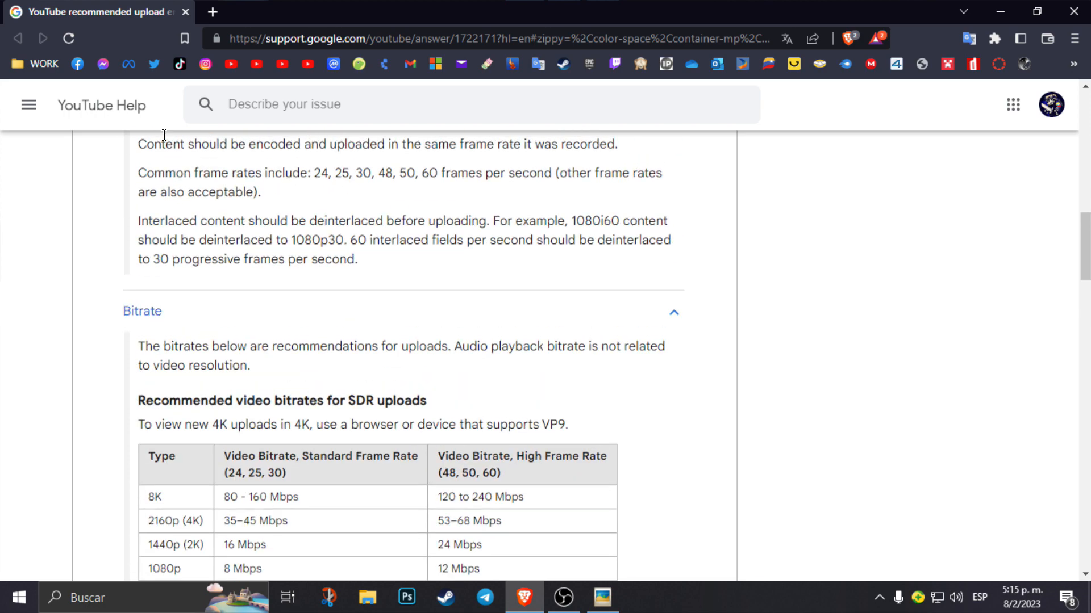
scroll(331, 272, "down", 6)
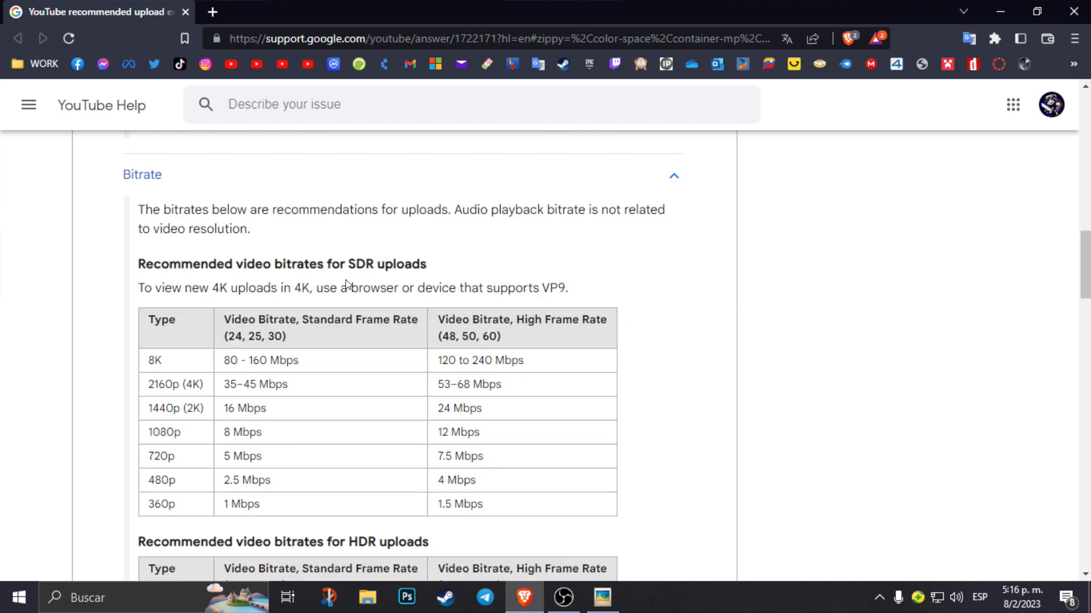
scroll(343, 292, "up", 1)
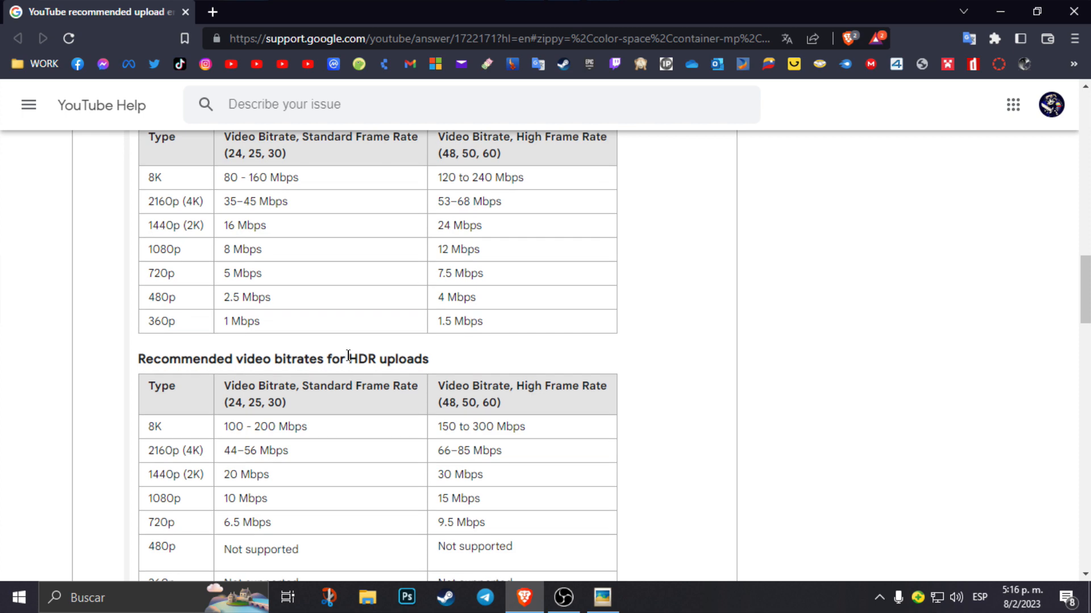
Compare the recommended bitrate tables for HDR and SDR uploads in the Bitrate section.
left_click_drag(348, 357, 385, 358)
left_click(368, 356)
scroll(368, 355, "up", 2)
scroll(368, 355, "up", 3)
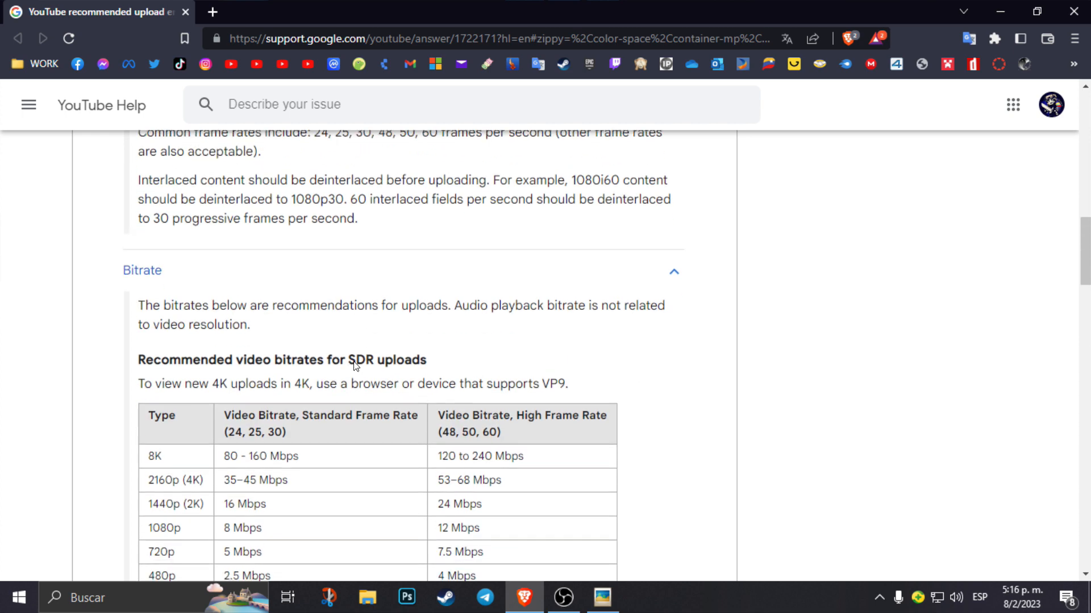
scroll(353, 365, "down", 1)
double_click(362, 321)
left_click(142, 233)
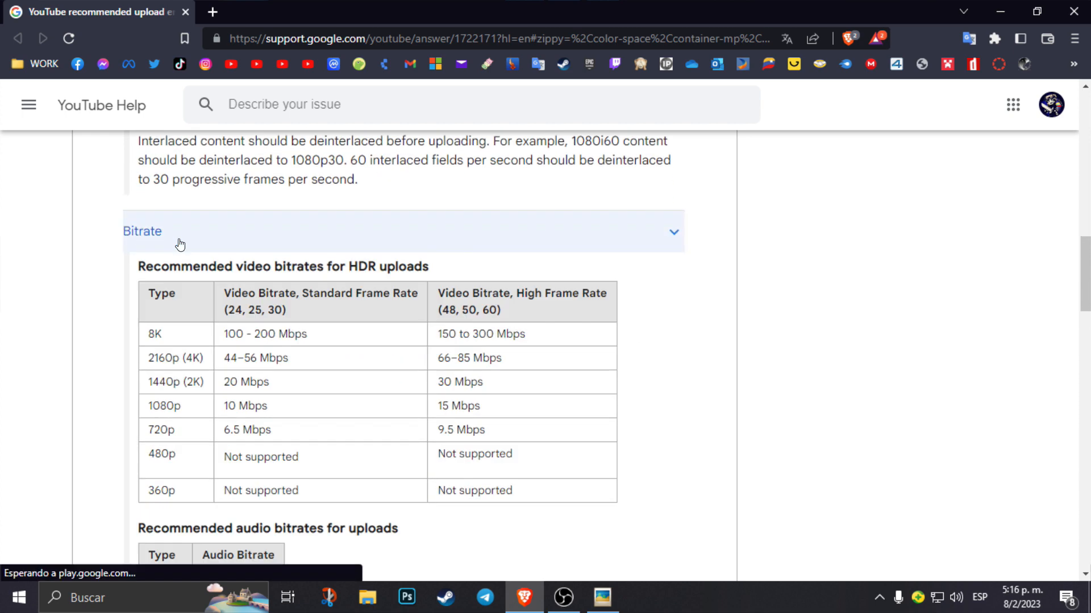
left_click(178, 233)
left_click_drag(348, 316, 377, 321)
scroll(266, 350, "down", 2)
scroll(266, 350, "down", 1)
left_click(233, 320)
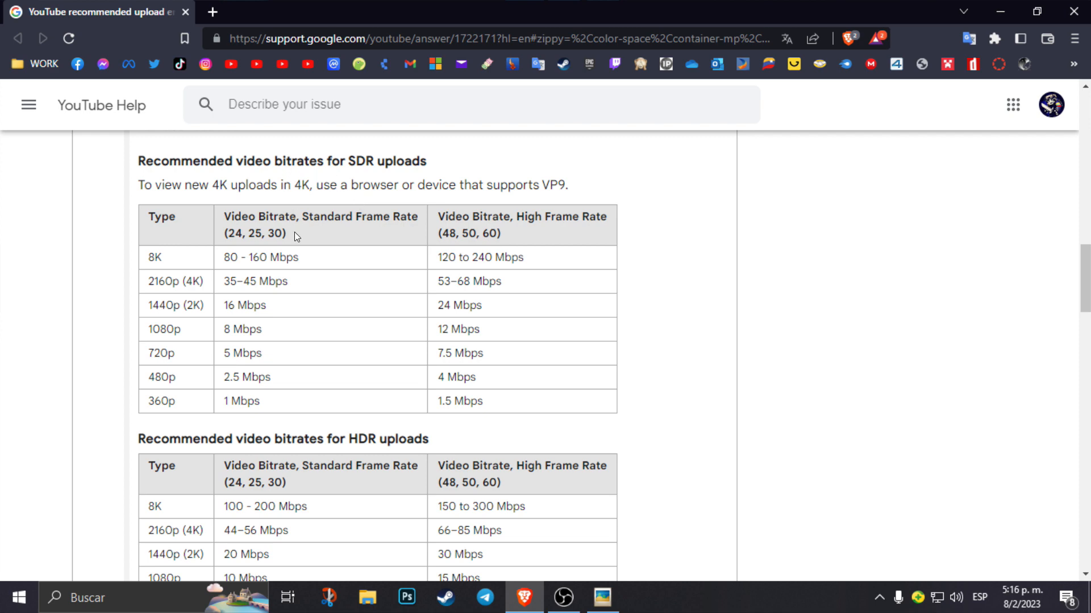
Examine the 720p row of the SDR bitrate table for high and standard frame rates.
left_click_drag(437, 352, 473, 348)
left_click(436, 357)
left_click_drag(169, 357, 391, 352)
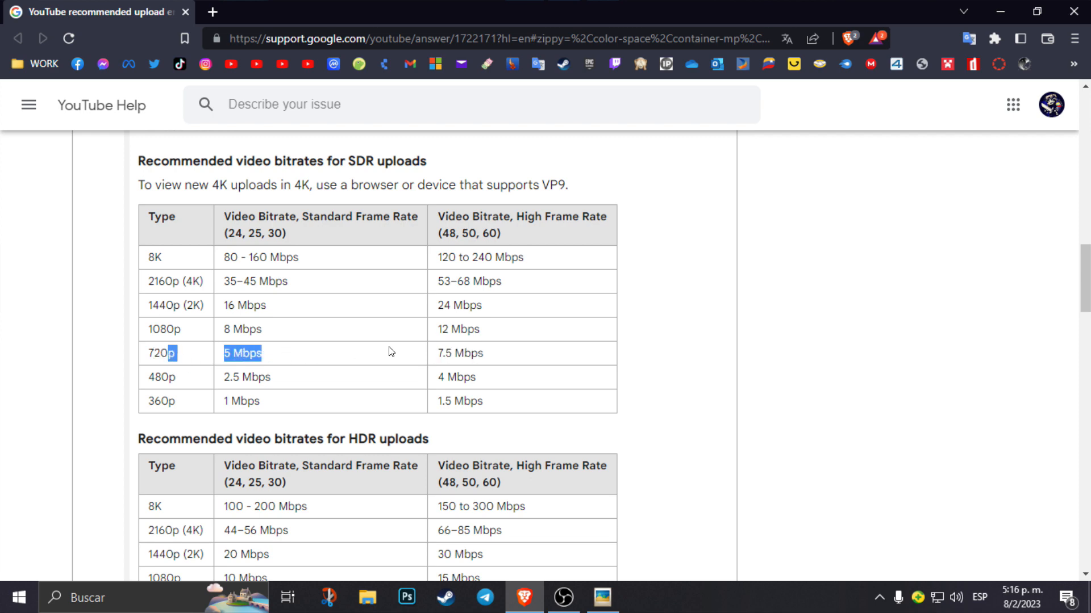
left_click(288, 351)
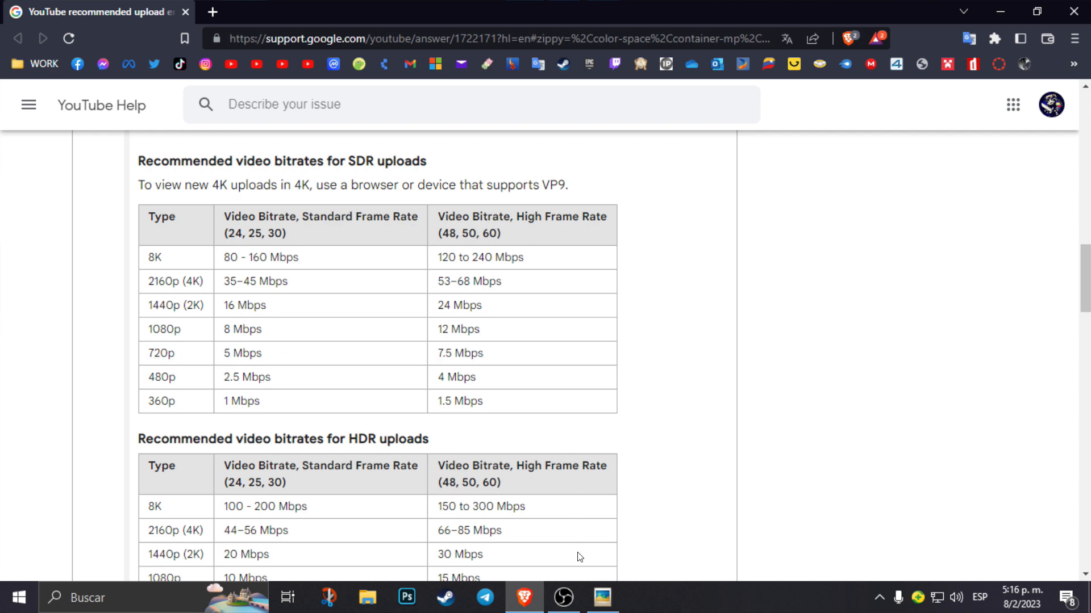
Return to OBS and highlight the height of the base canvas resolution in the video settings.
left_click(577, 603)
left_click(199, 166)
left_click(499, 38)
left_click_drag(492, 38, 514, 39)
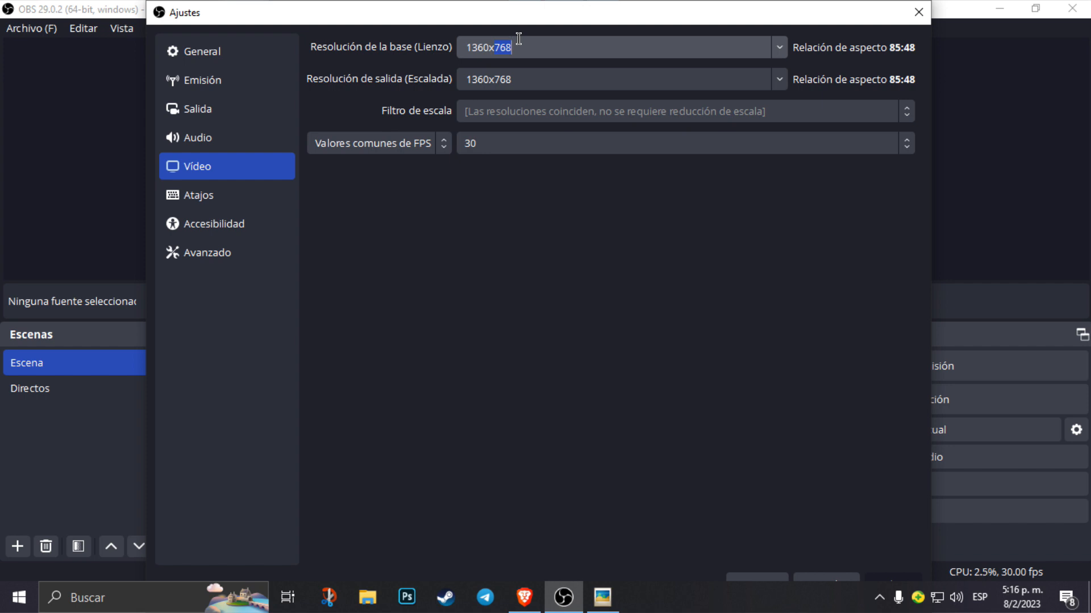
Switch to the browser and highlight the standard frame rate bitrate for 720p in the SDR table.
left_click(529, 567)
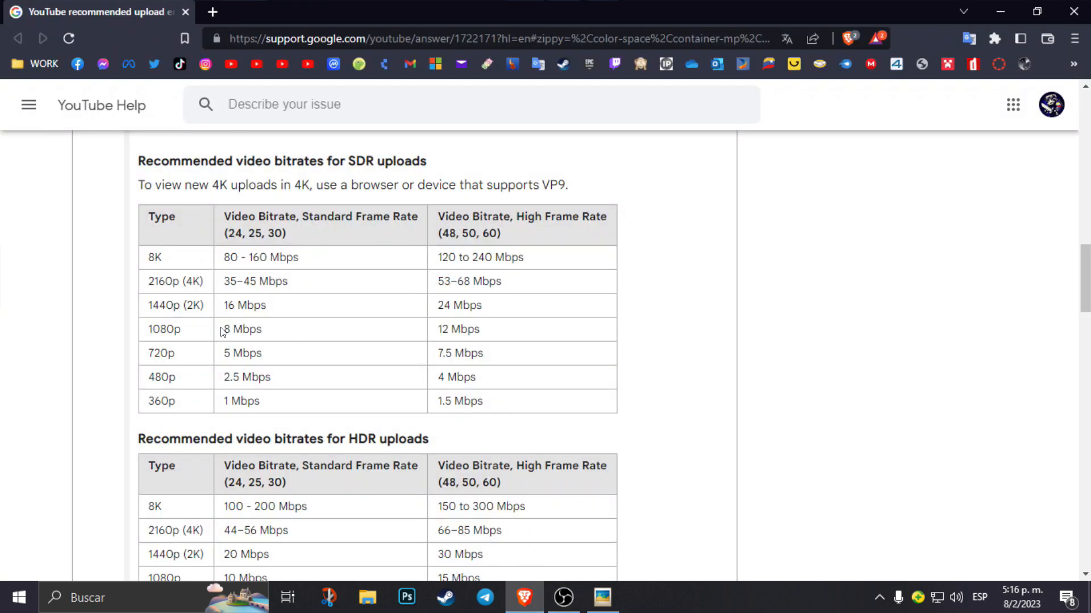
triple_click(221, 351)
left_click_drag(220, 351, 260, 353)
left_click(227, 347)
left_click(255, 350)
Go back to OBS and inspect the video bitrate in the output settings.
left_click(562, 599)
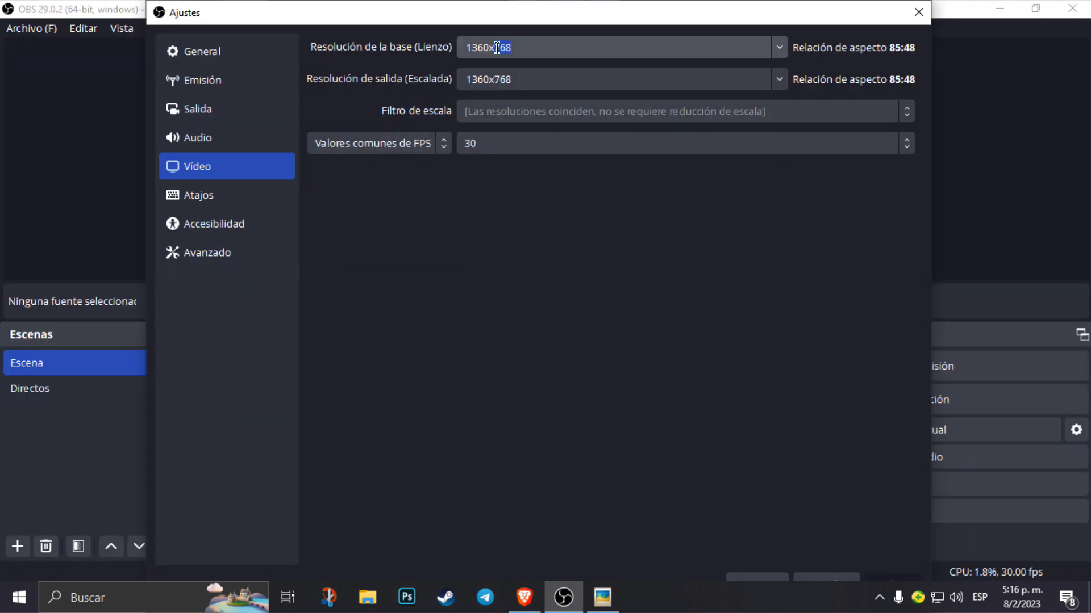
left_click(214, 111)
left_click(544, 114)
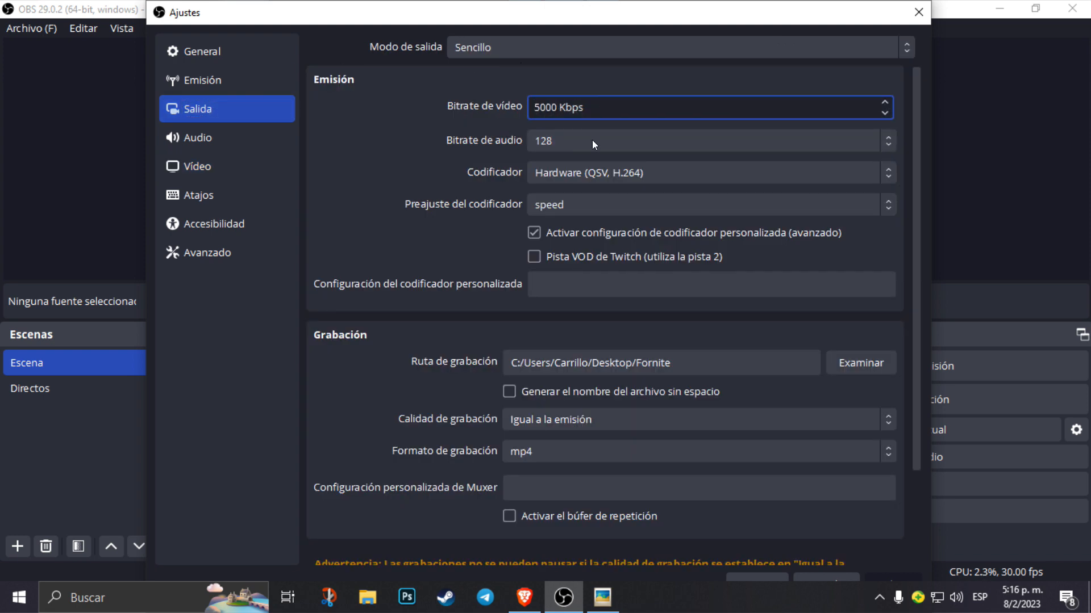
In the browser, compare the 720p and 1080p SDR bitrates for standard and high frame rates.
left_click(523, 598)
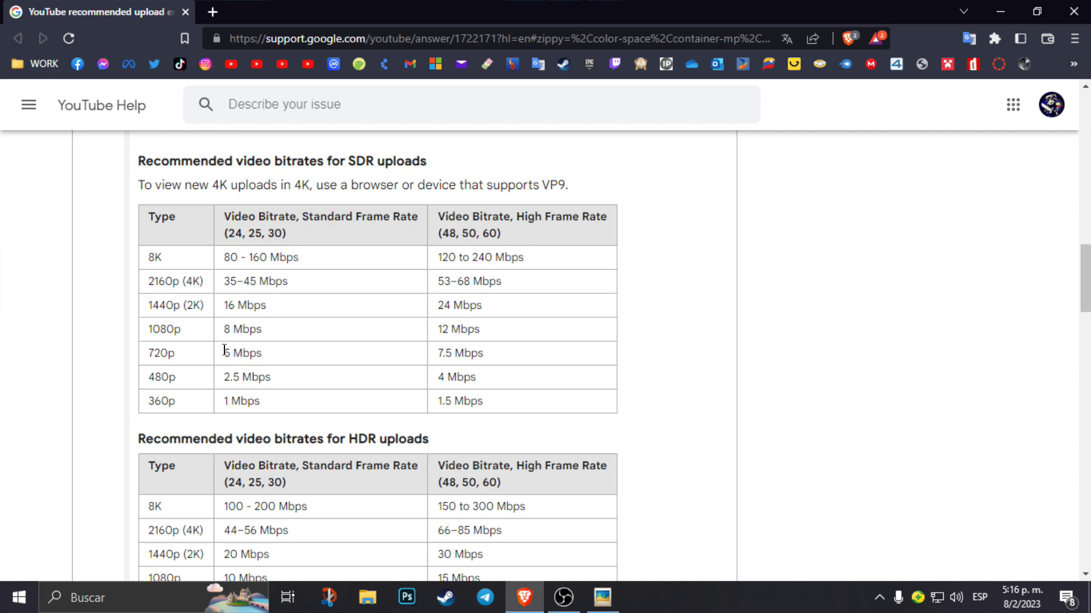
left_click_drag(226, 351, 247, 350)
left_click(261, 341)
left_click_drag(437, 354, 470, 352)
left_click(442, 355)
left_click_drag(222, 330, 242, 330)
left_click_drag(357, 317, 499, 325)
left_click(498, 327)
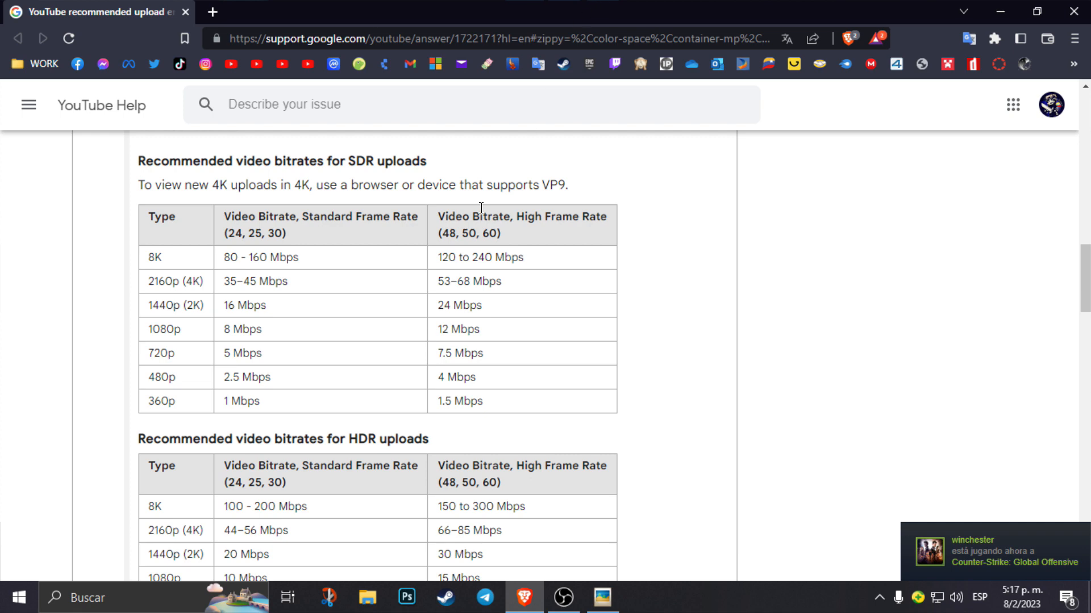
scroll(443, 256, "down", 3)
scroll(392, 295, "up", 3)
left_click_drag(256, 353, 333, 358)
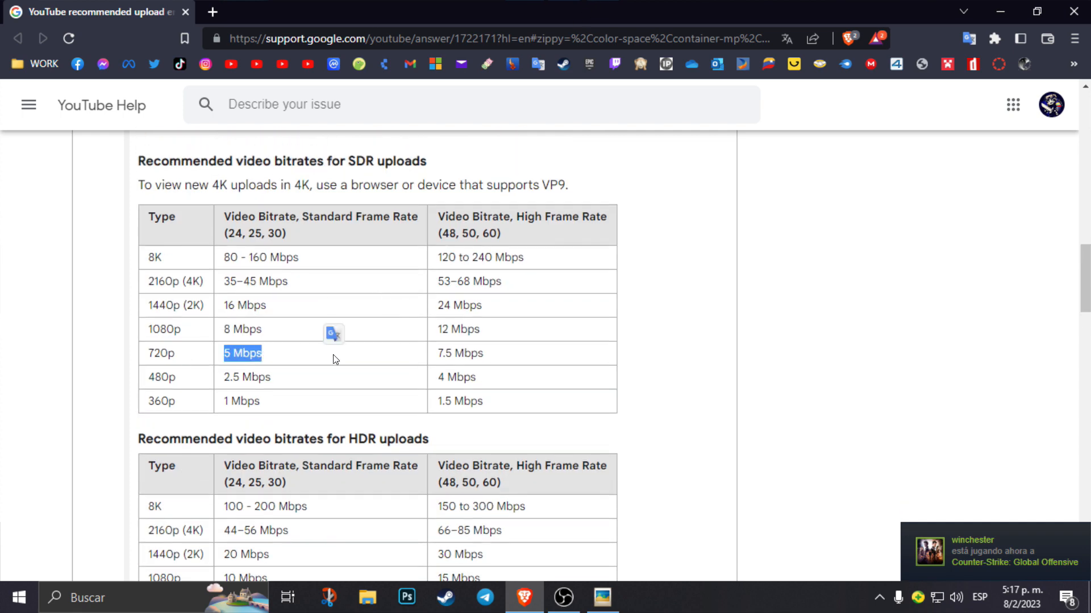
Return to OBS and review the audio bitrate and encoder options in the output settings.
left_click(554, 519)
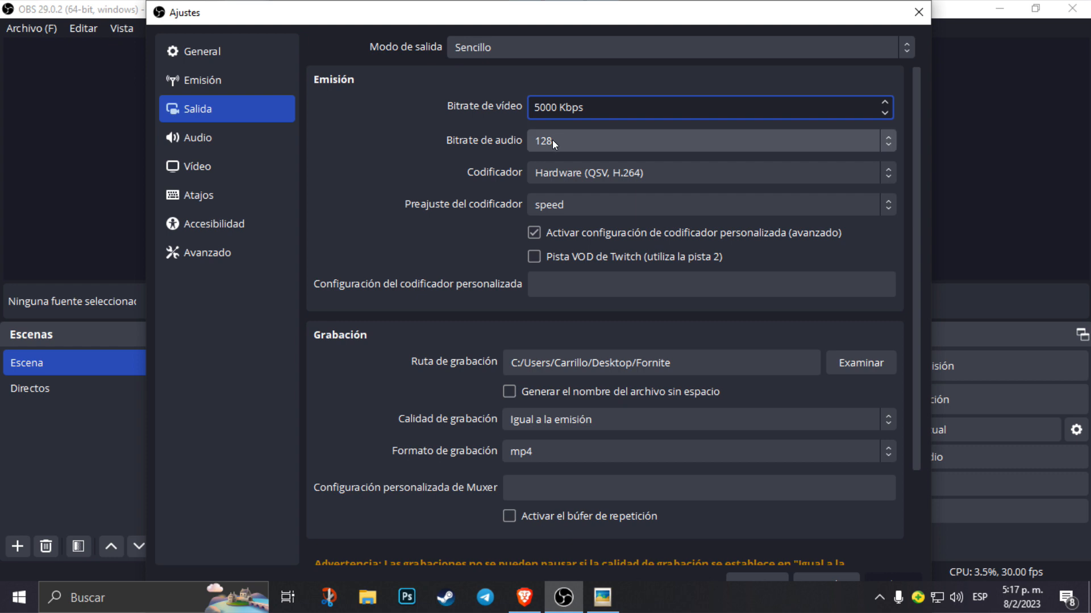
left_click(536, 135)
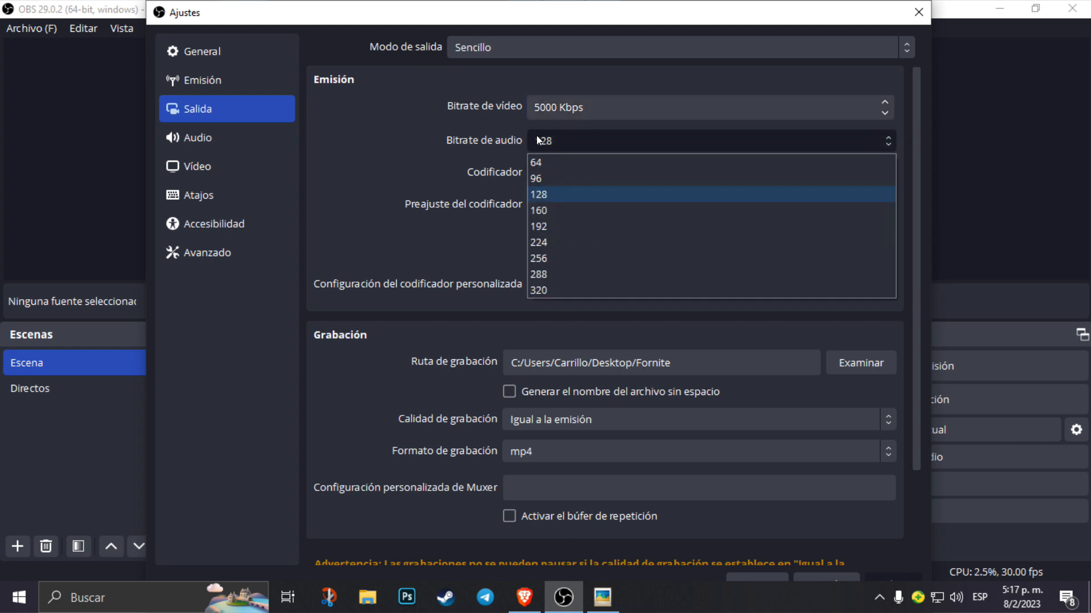
left_click(537, 135)
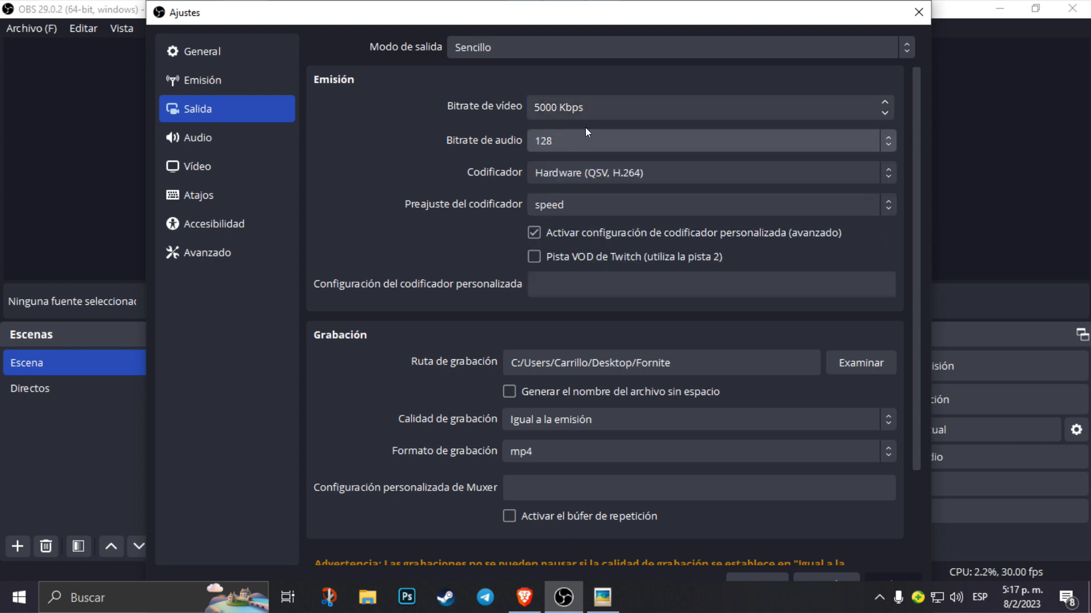
left_click(550, 175)
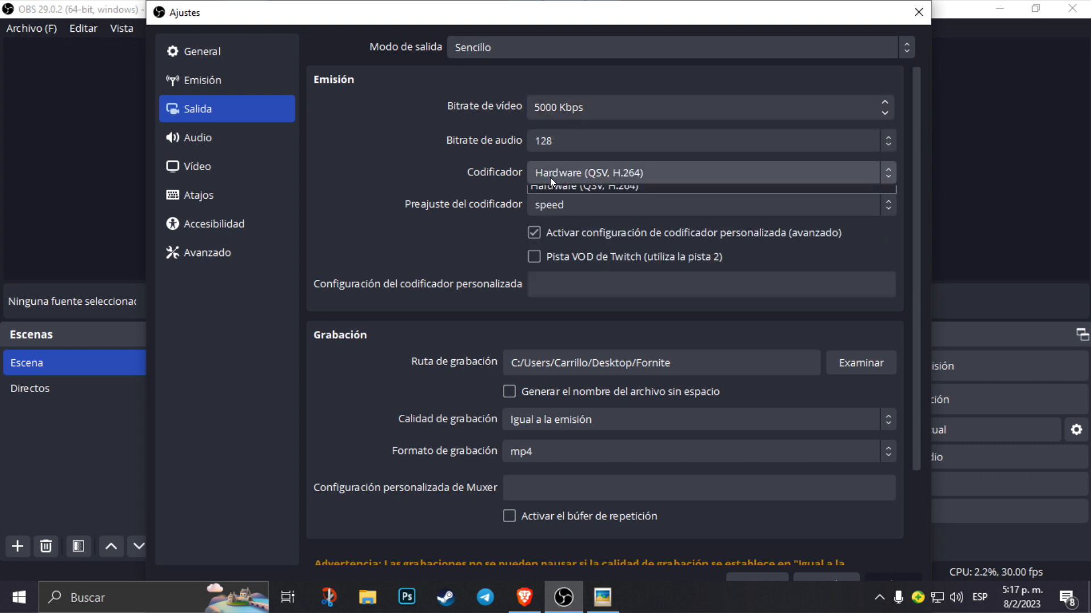
left_click(585, 153)
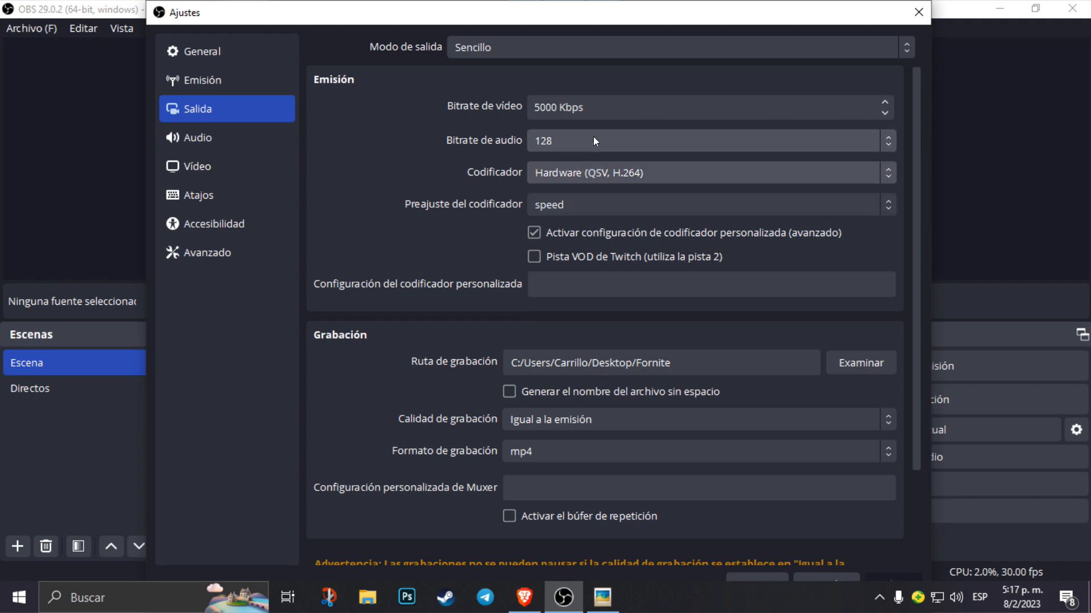
View the encoder comparison image gfhg.jpg enlarged to read the hardware notes, and close it.
left_click(602, 597)
left_click(709, 73)
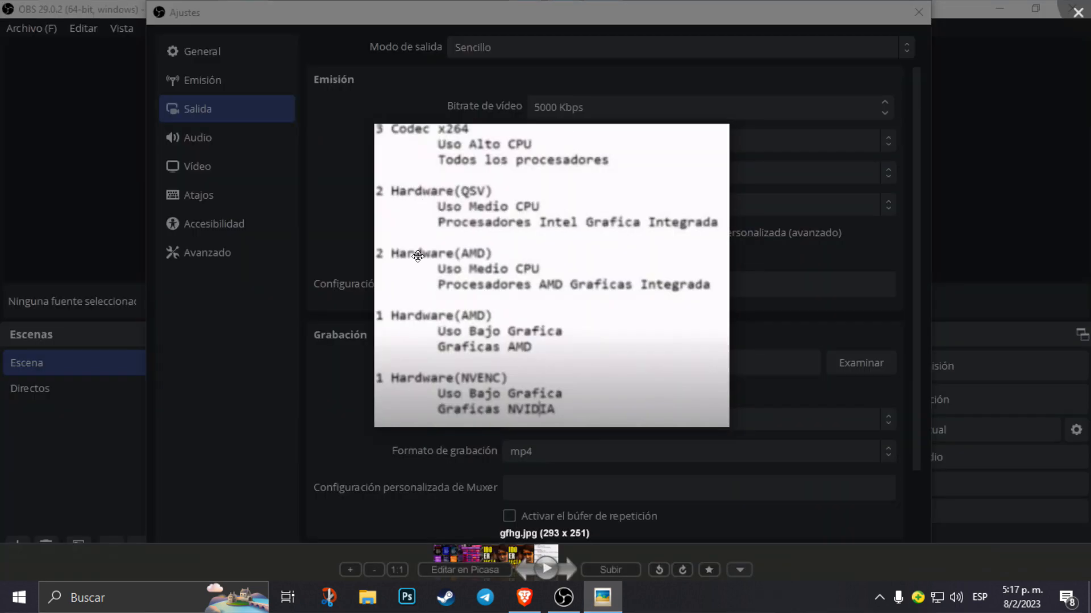
scroll(612, 313, "up", 3)
scroll(611, 313, "down", 1)
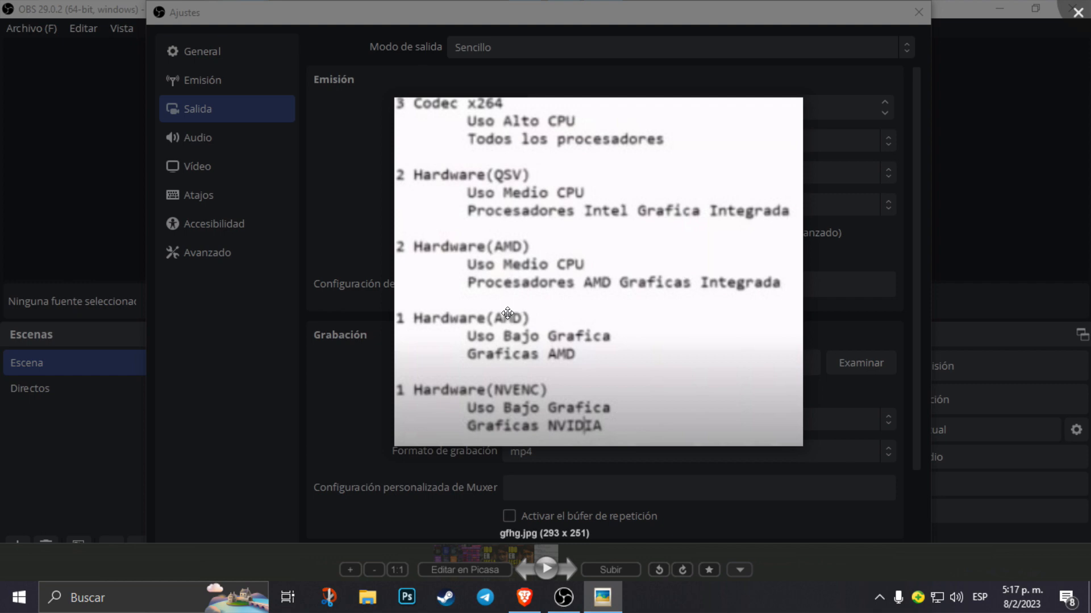
left_click(582, 95)
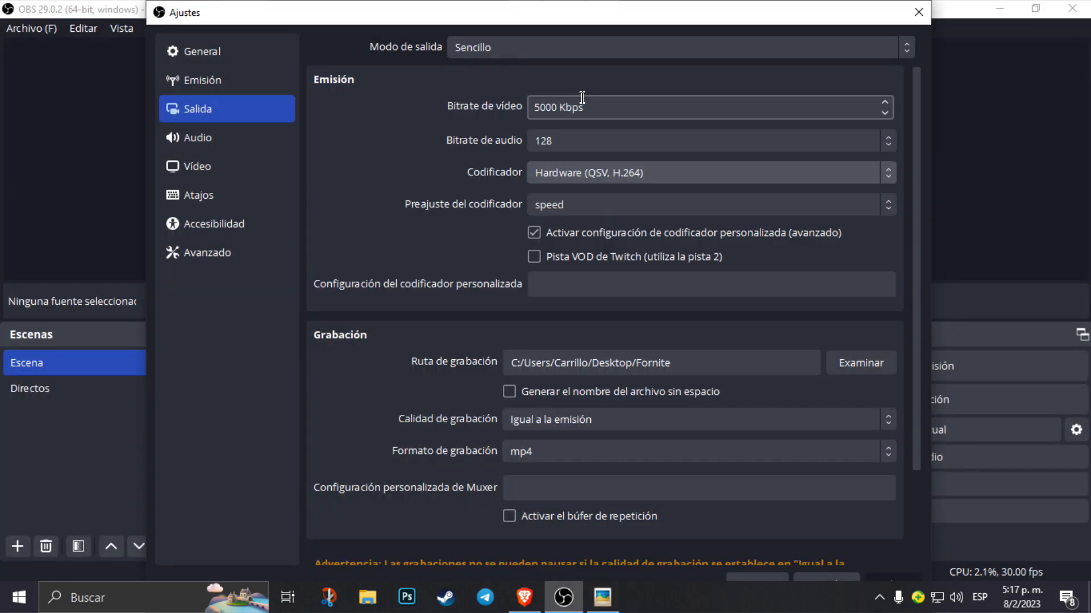
Review the available video encoders in the output settings and keep Hardware (QSV, H.264) selected.
left_click(580, 170)
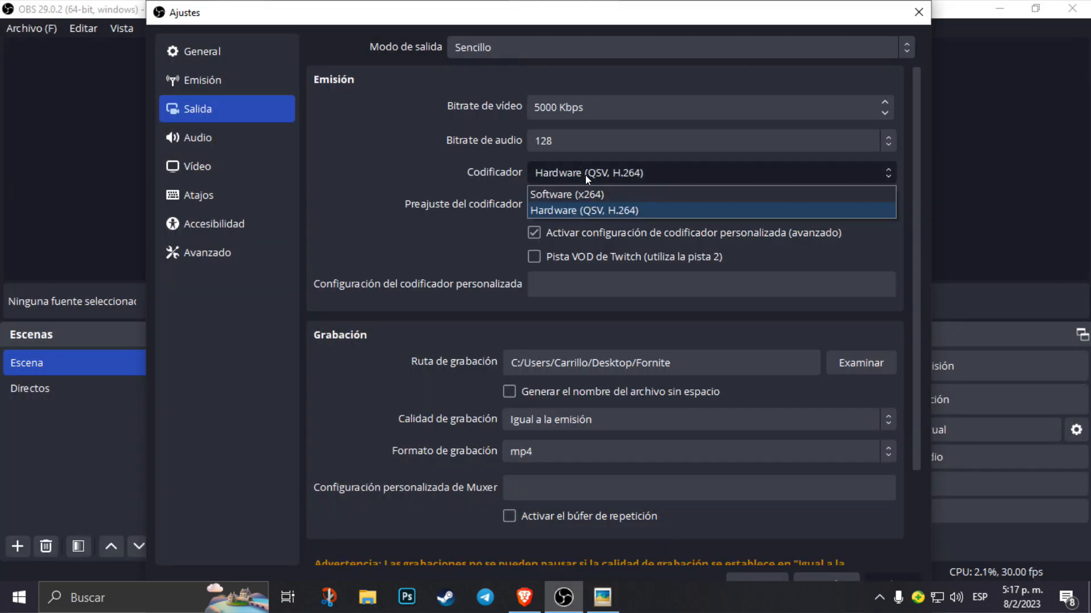
left_click(604, 609)
left_click(725, 74)
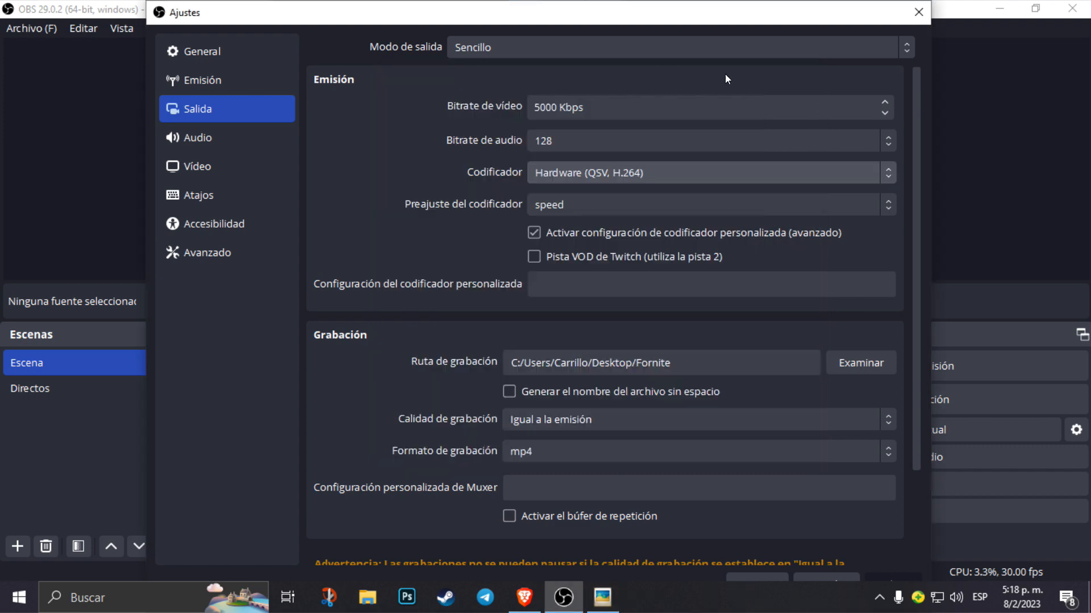
left_click(580, 174)
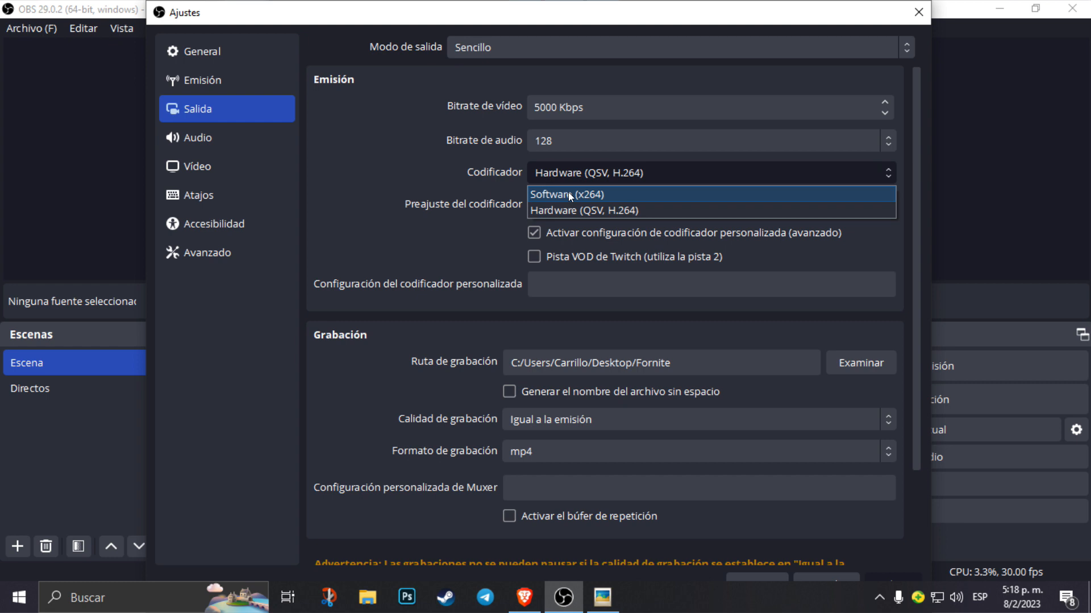
left_click(571, 211)
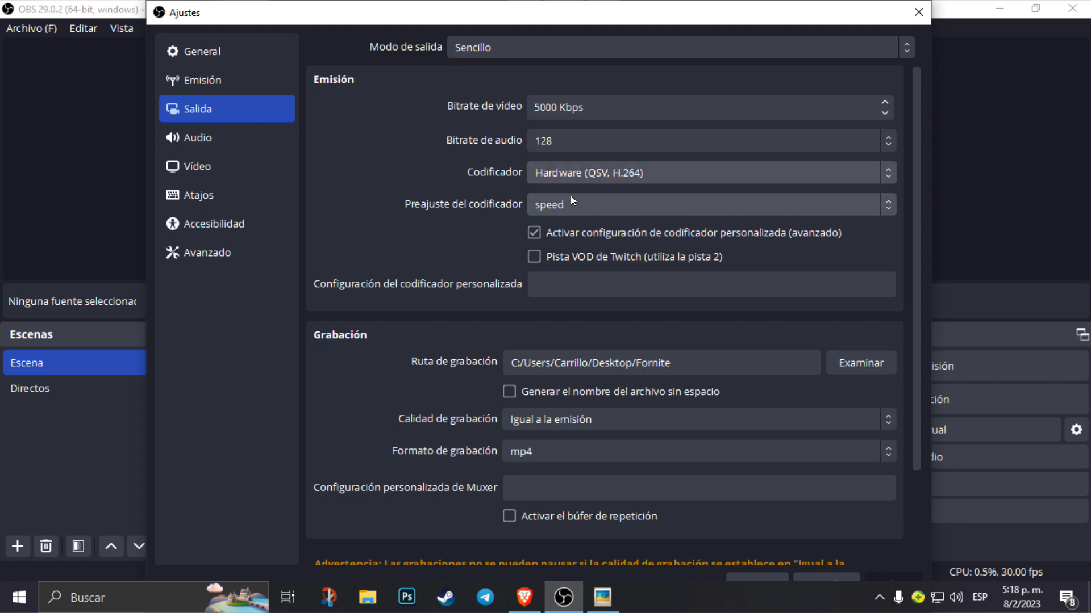
Review the encoder preset options, keep speed, and look over the recording settings.
left_click(569, 199)
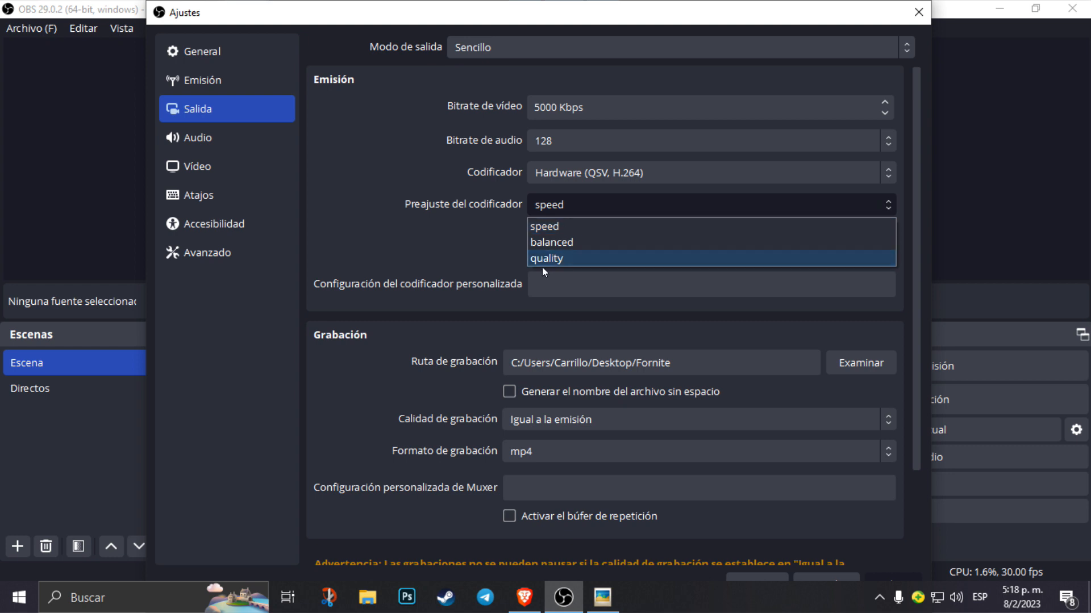
left_click(561, 230)
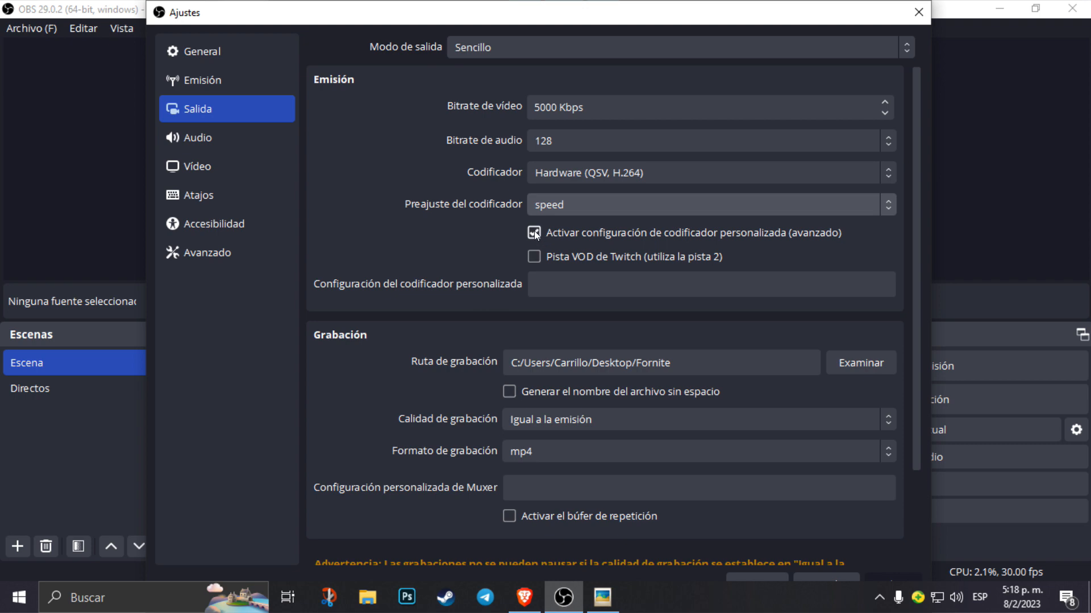
scroll(538, 233, "down", 3)
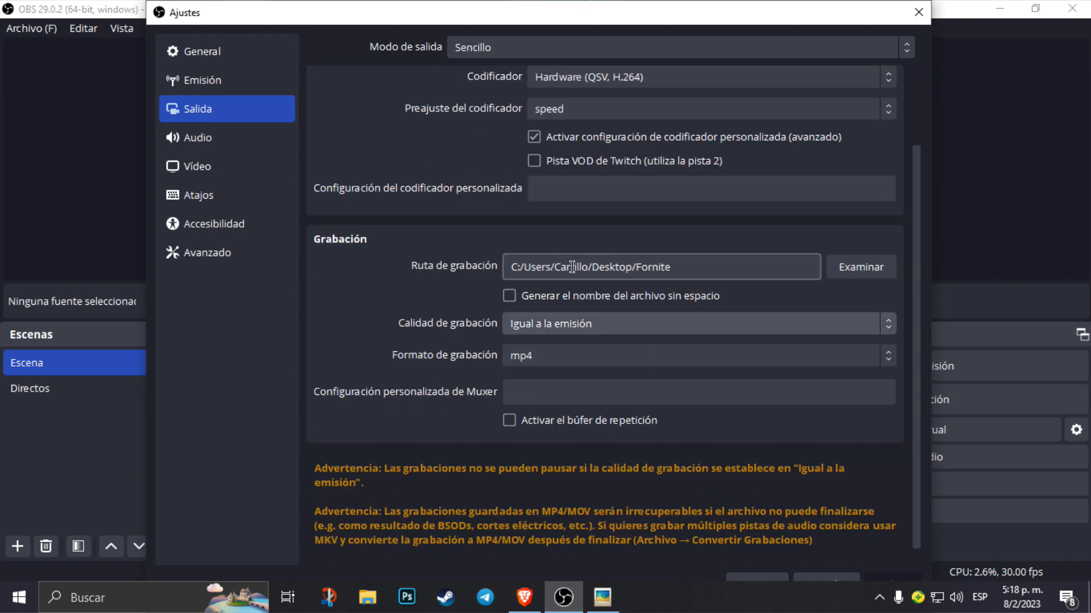
scroll(552, 351, "up", 2)
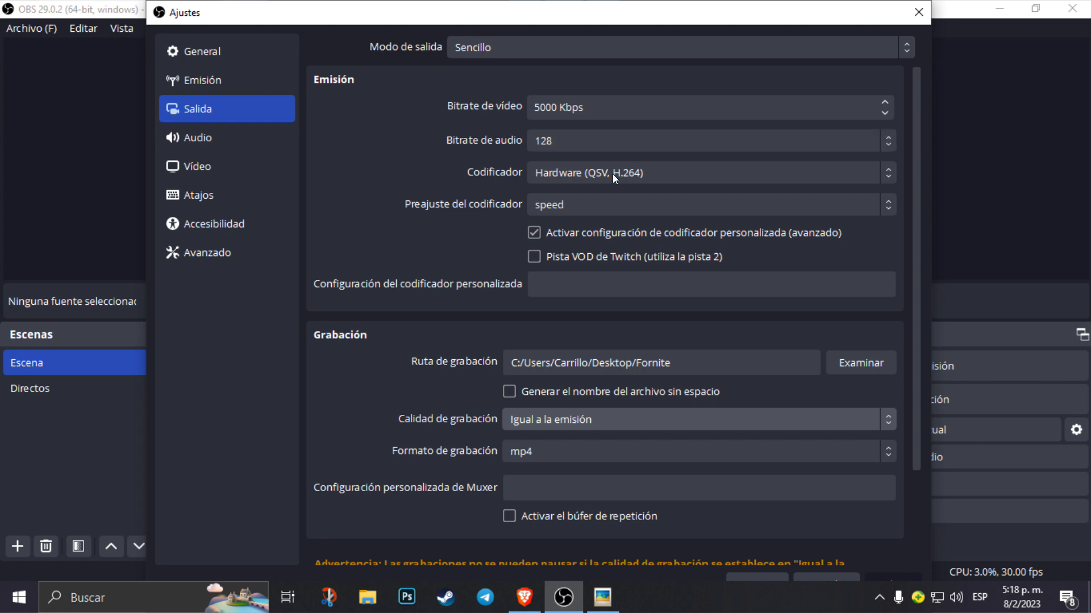
Switch the encoder to Software (x264) and try the fast and faster presets.
left_click(594, 166)
left_click(589, 190)
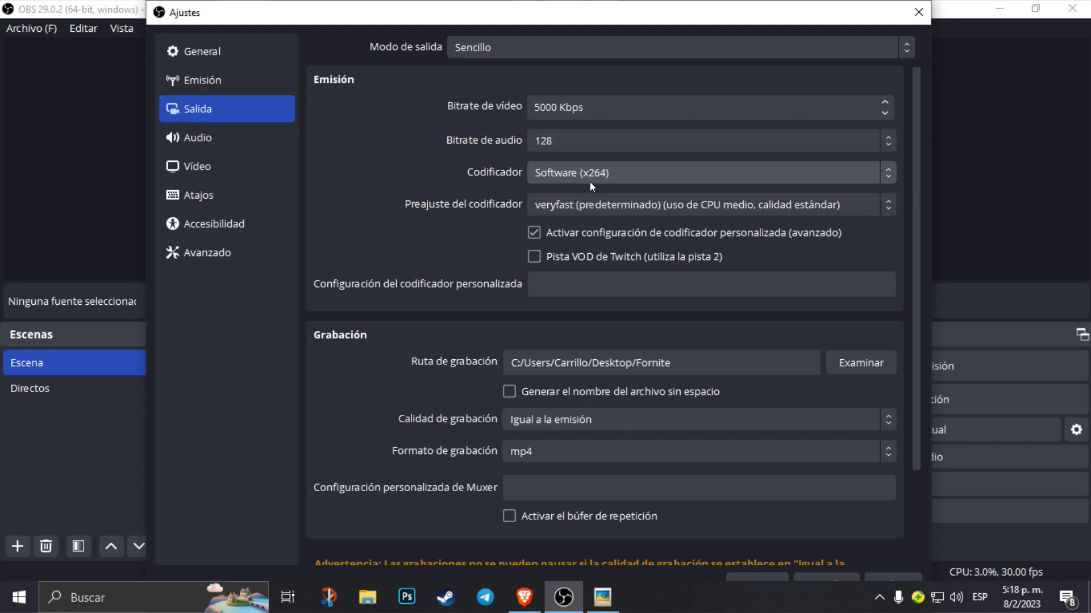
left_click(610, 203)
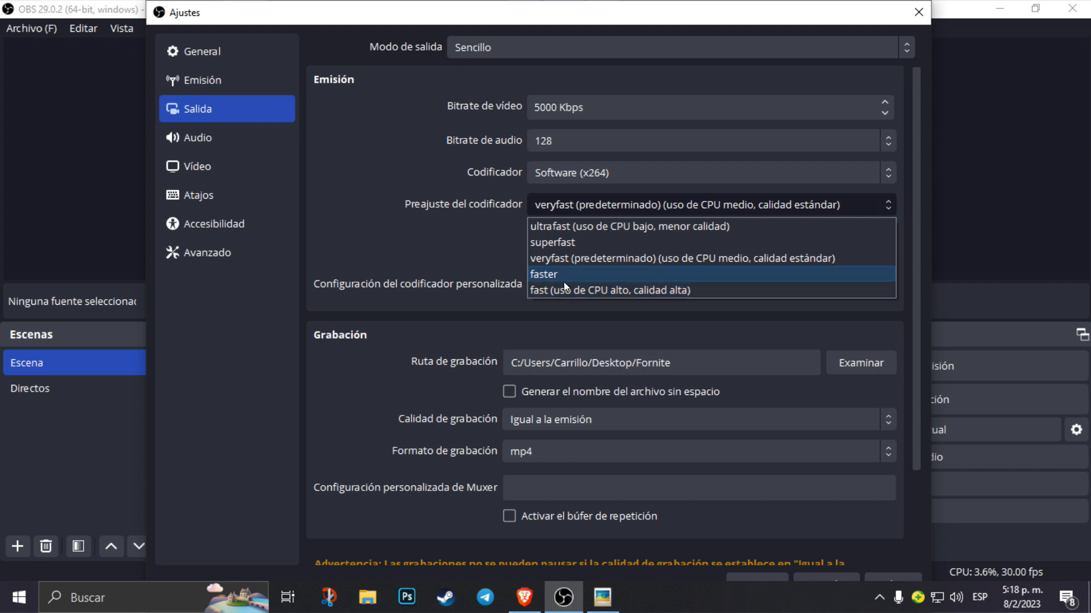
left_click(565, 290)
left_click(597, 208)
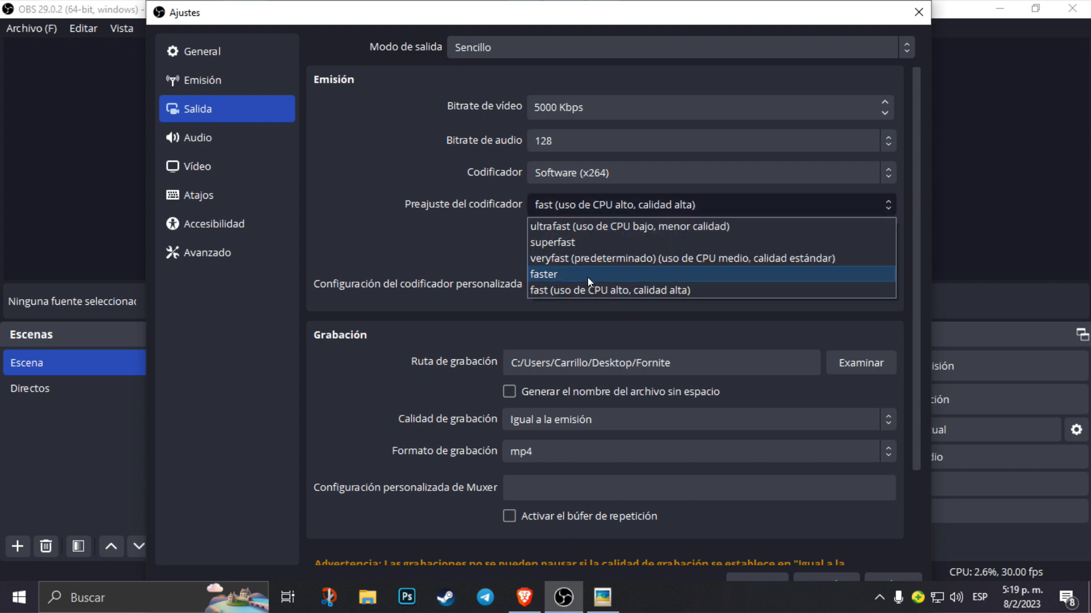
left_click(587, 275)
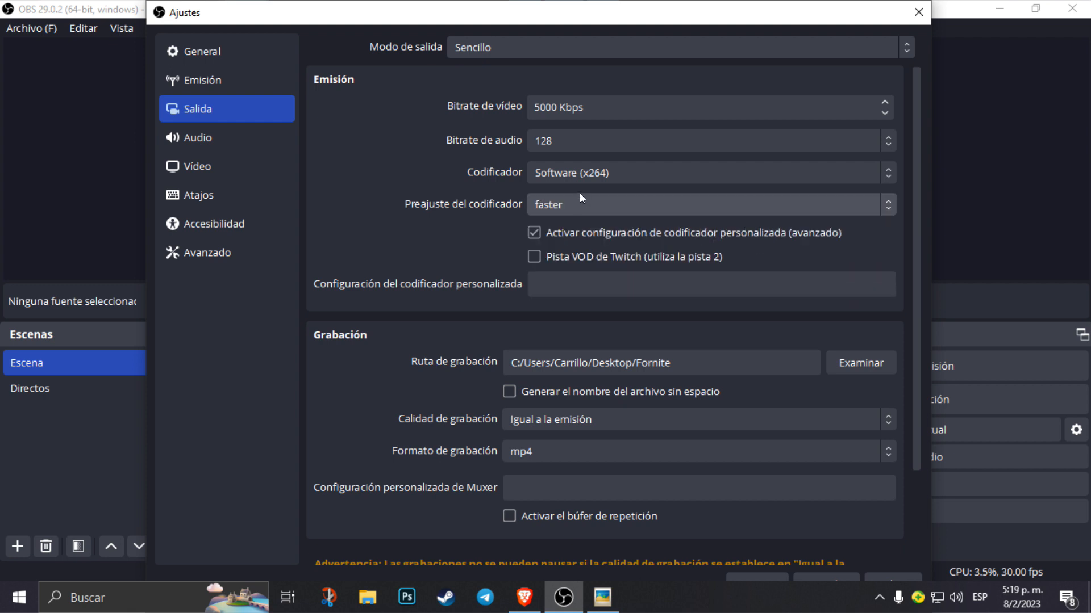
Try the veryfast, superfast and ultrafast presets for the x264 encoder, ending on ultrafast.
left_click(580, 204)
left_click(589, 258)
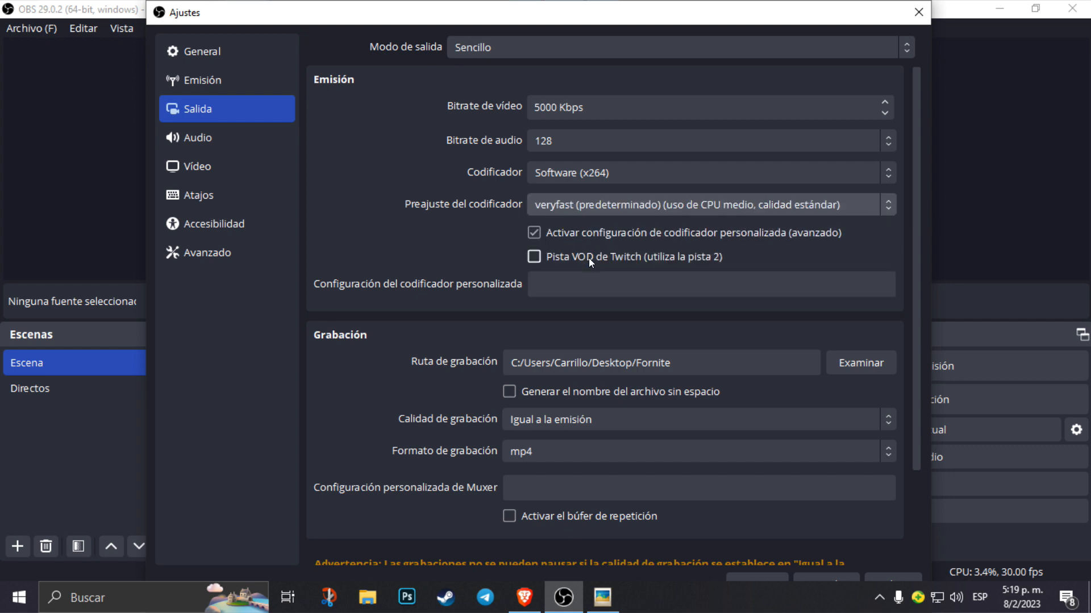
left_click(589, 205)
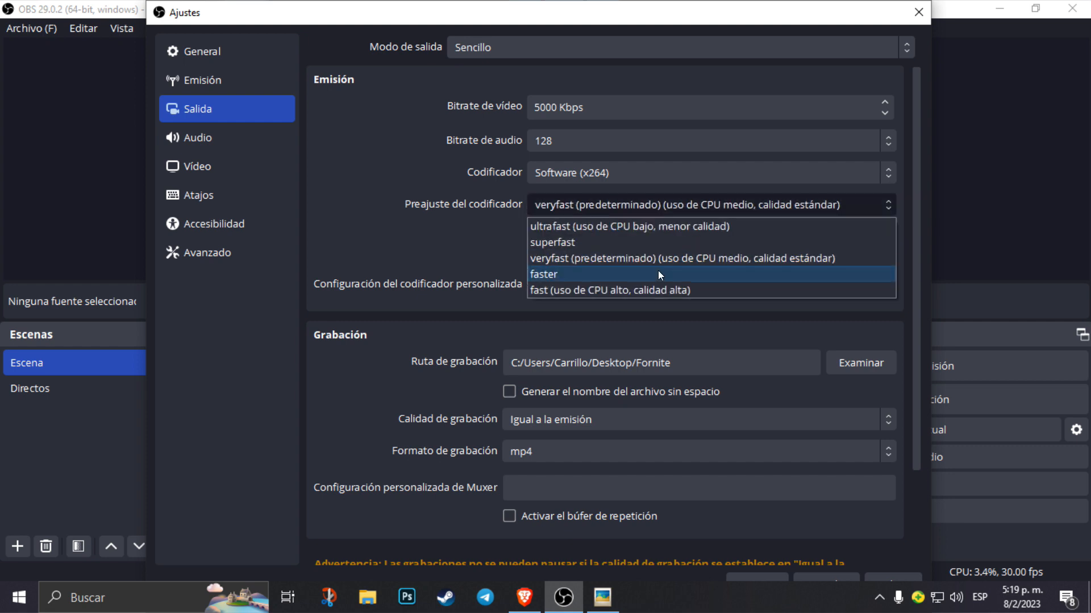
left_click(610, 236)
left_click(594, 199)
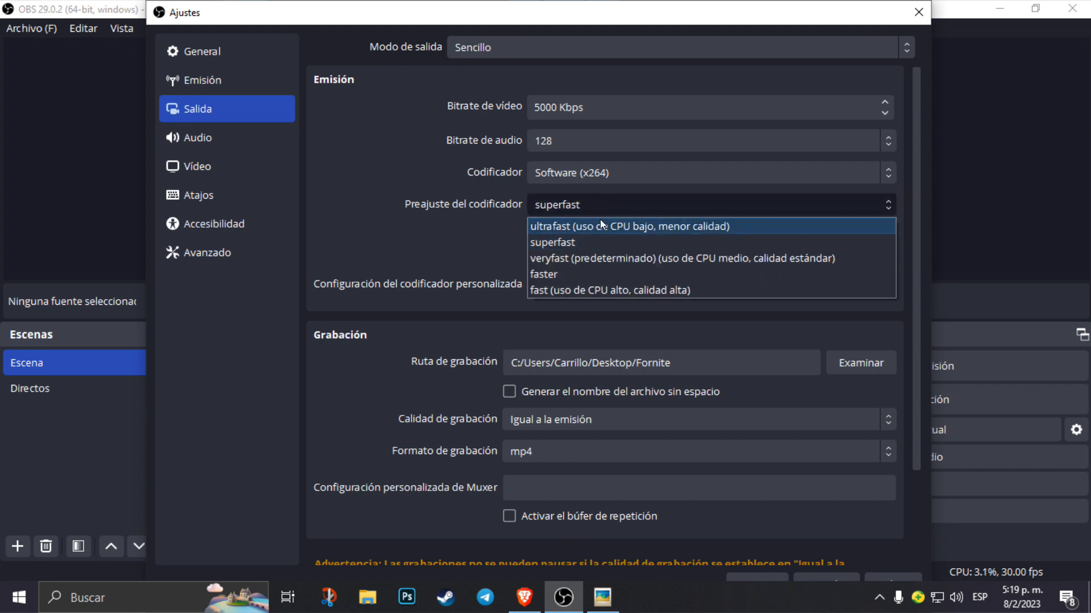
left_click(600, 220)
left_click(596, 207)
left_click(569, 222)
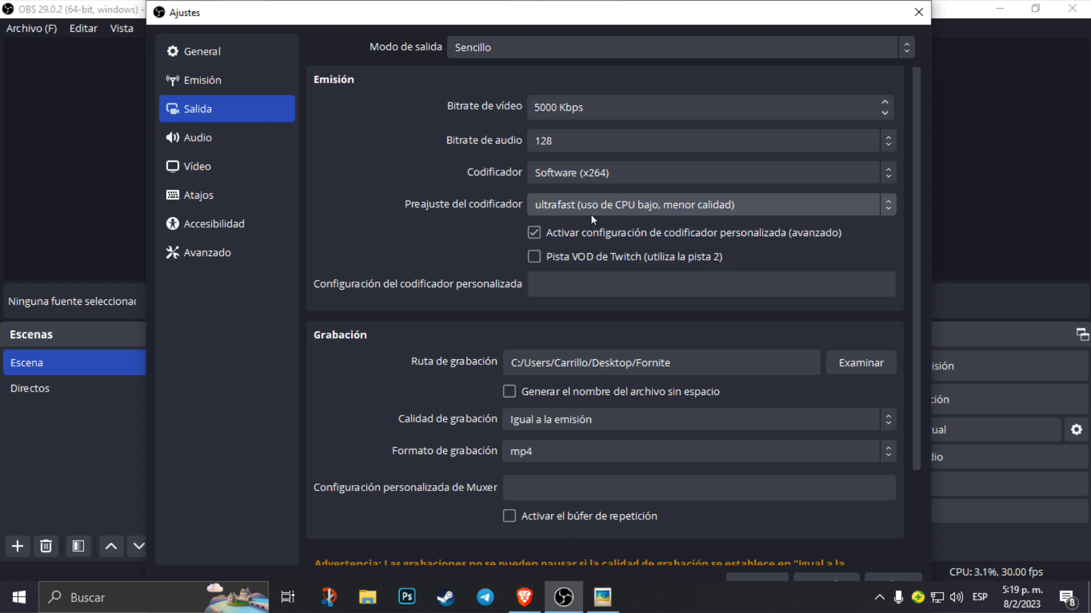
Return the encoder to Hardware (QSV, H.264) with the speed preset.
left_click(594, 203)
left_click(602, 215)
left_click(601, 184)
left_click(615, 214)
left_click(579, 205)
left_click(573, 220)
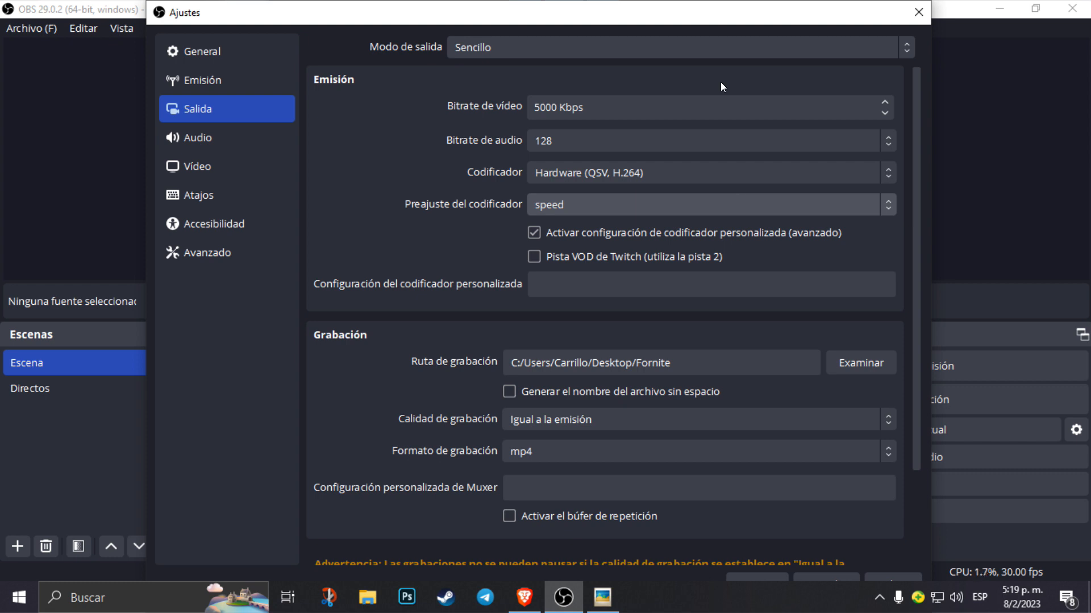
Look through the general settings, and close the settings without saving the changes.
left_click_drag(323, 23, 307, 56)
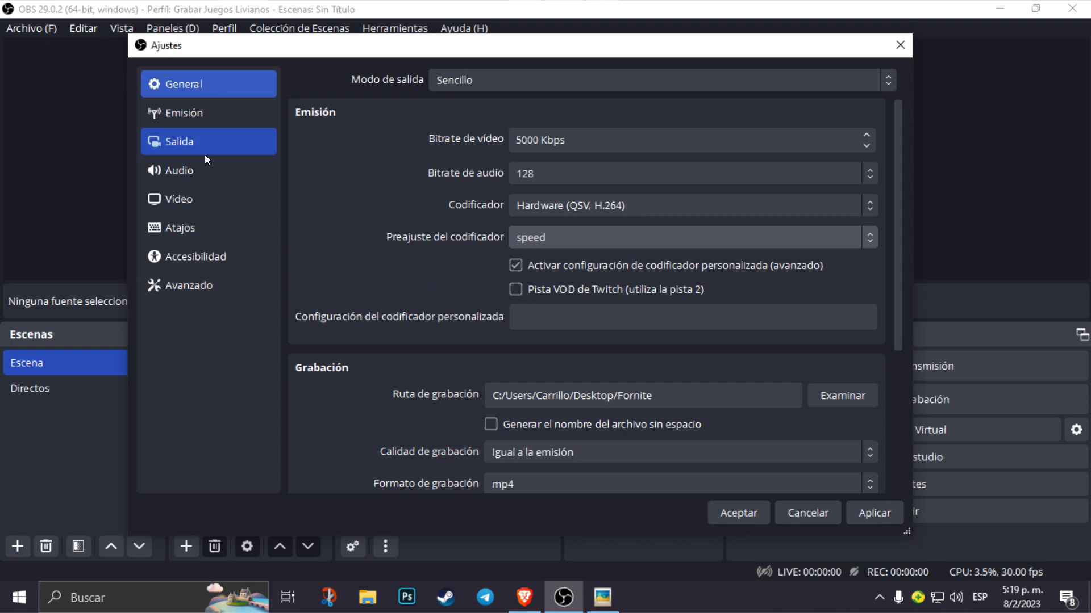
left_click(169, 90)
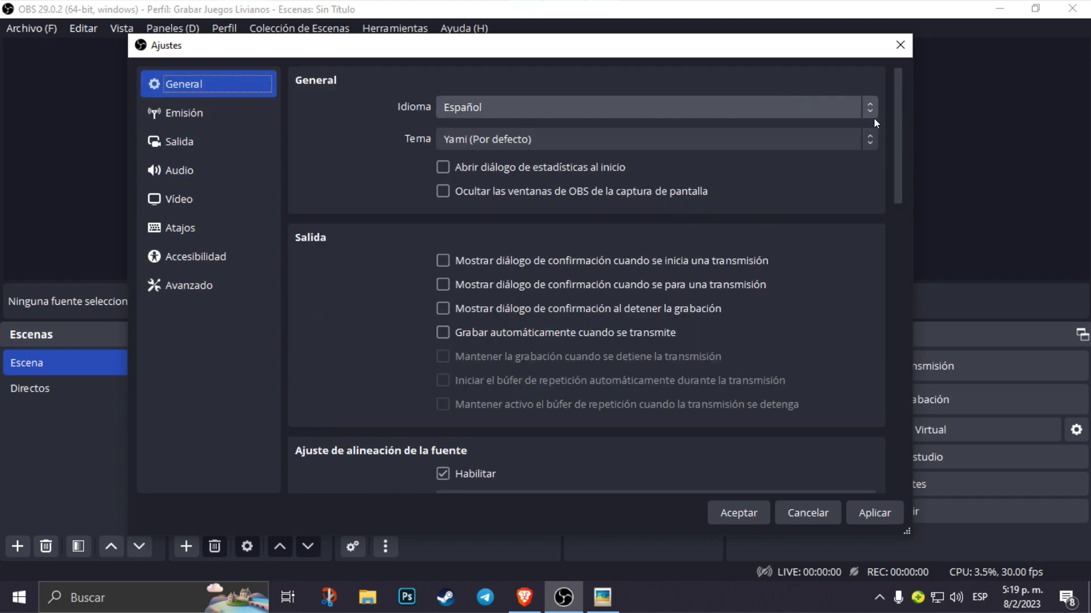
left_click_drag(898, 123, 894, 372)
scroll(878, 191, "up", 5)
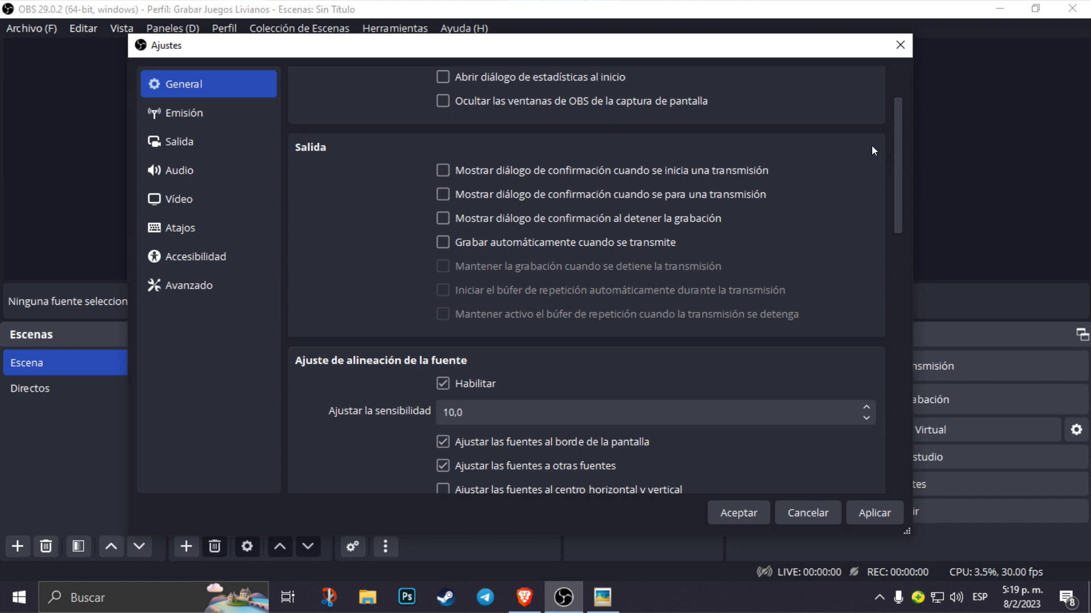
scroll(901, 140, "up", 3)
left_click(899, 44)
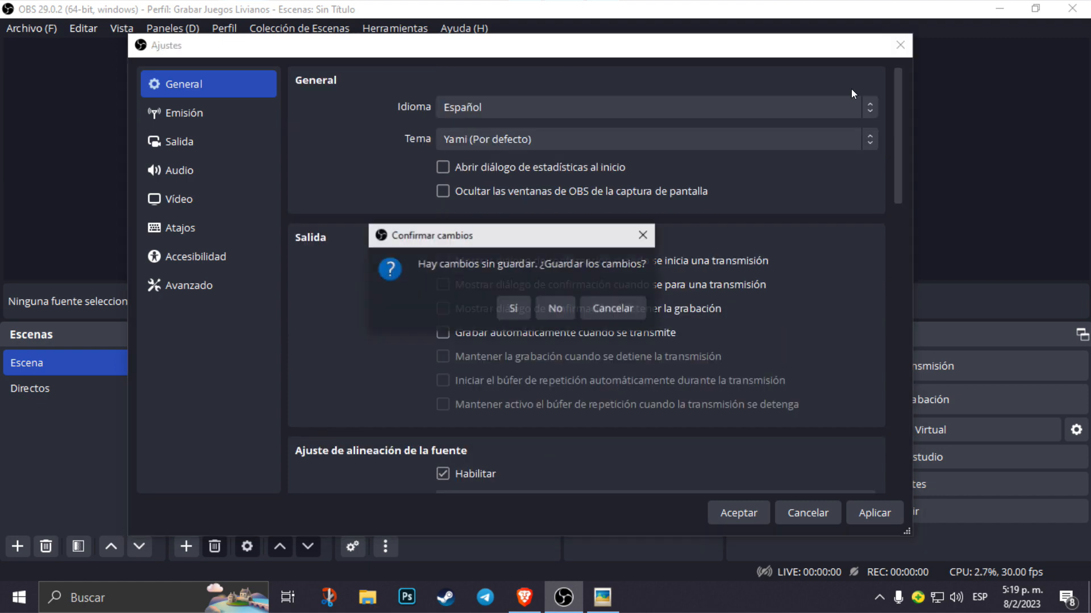
left_click(558, 314)
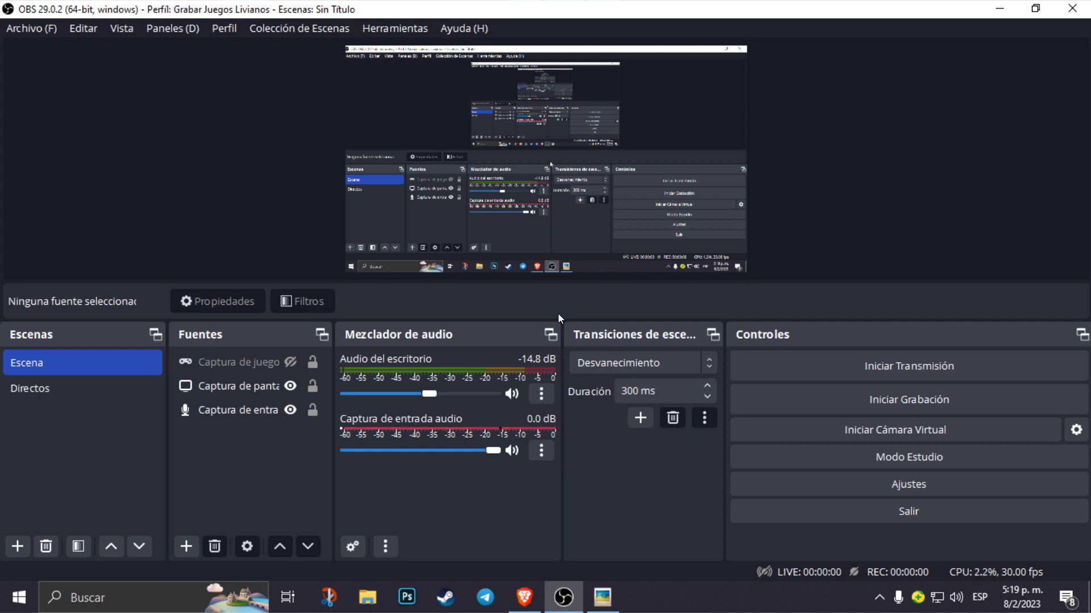
Select the Captura de juego source and examine the list of windows it can capture.
left_click(281, 364)
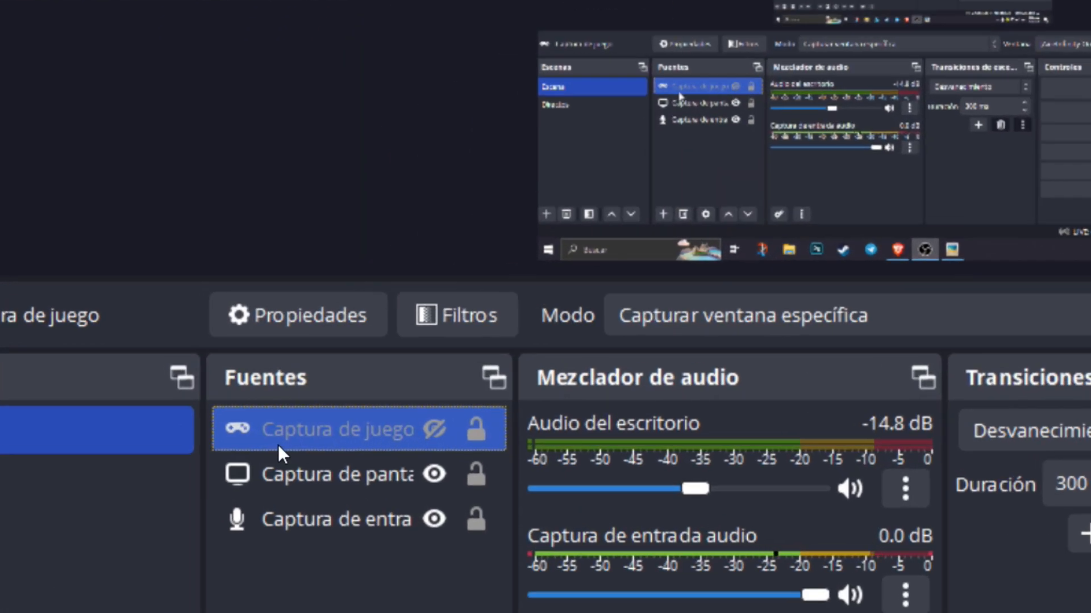
right_click(259, 436)
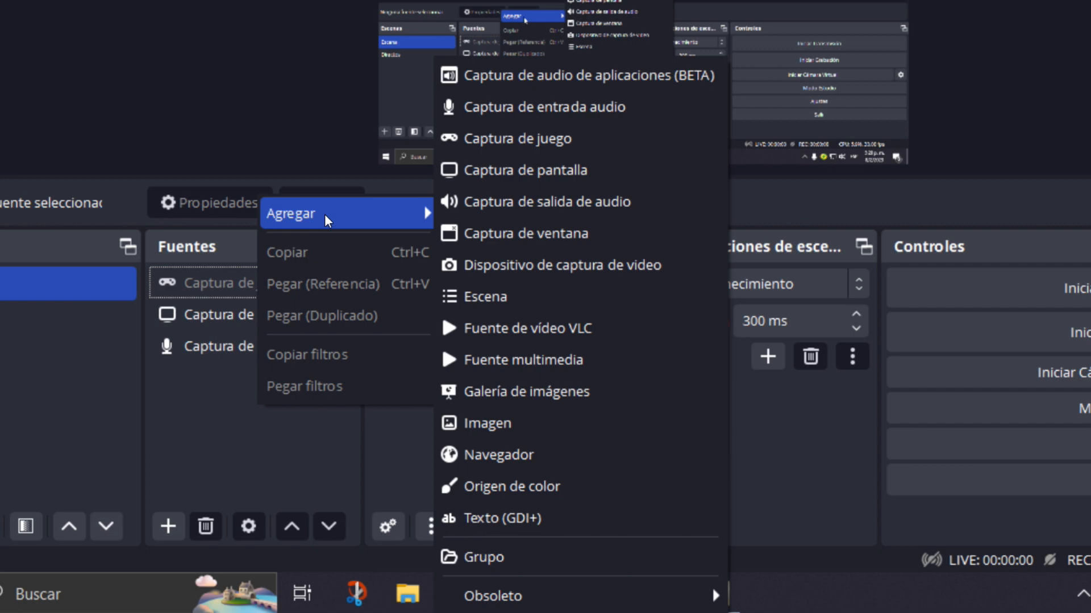
left_click(220, 289)
left_click(226, 285)
left_click(800, 301)
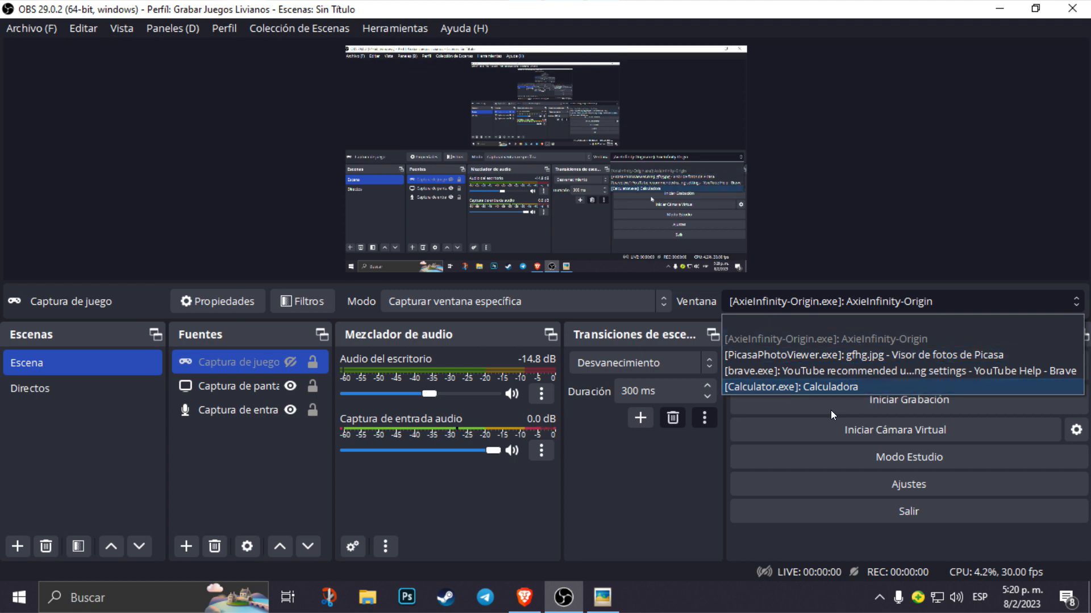
left_click(857, 289)
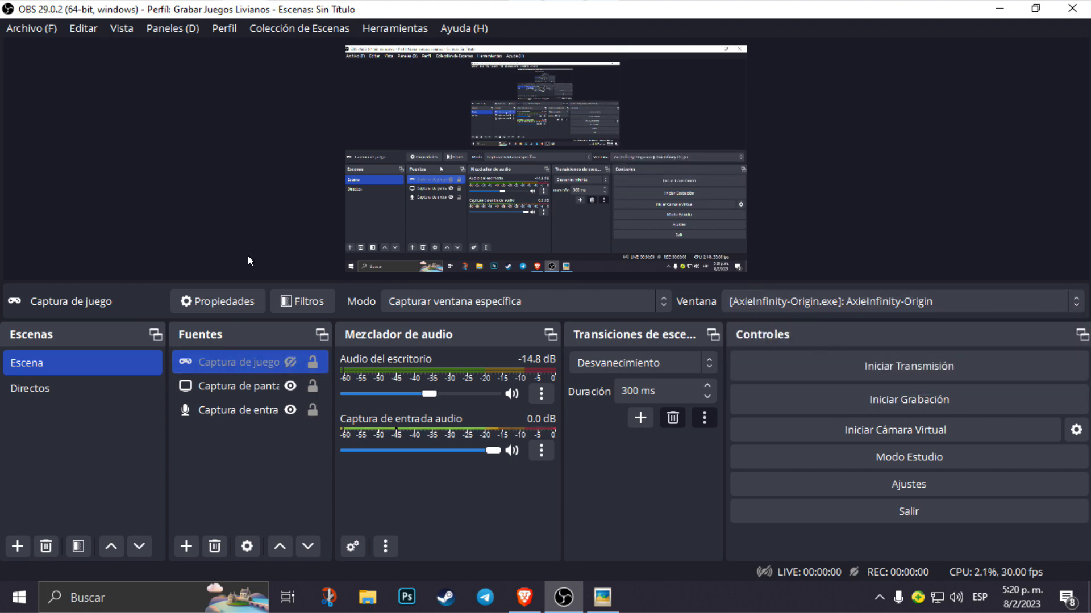
Switch to the Grabar Escritorio profile and review the common FPS values in its video settings.
left_click(224, 29)
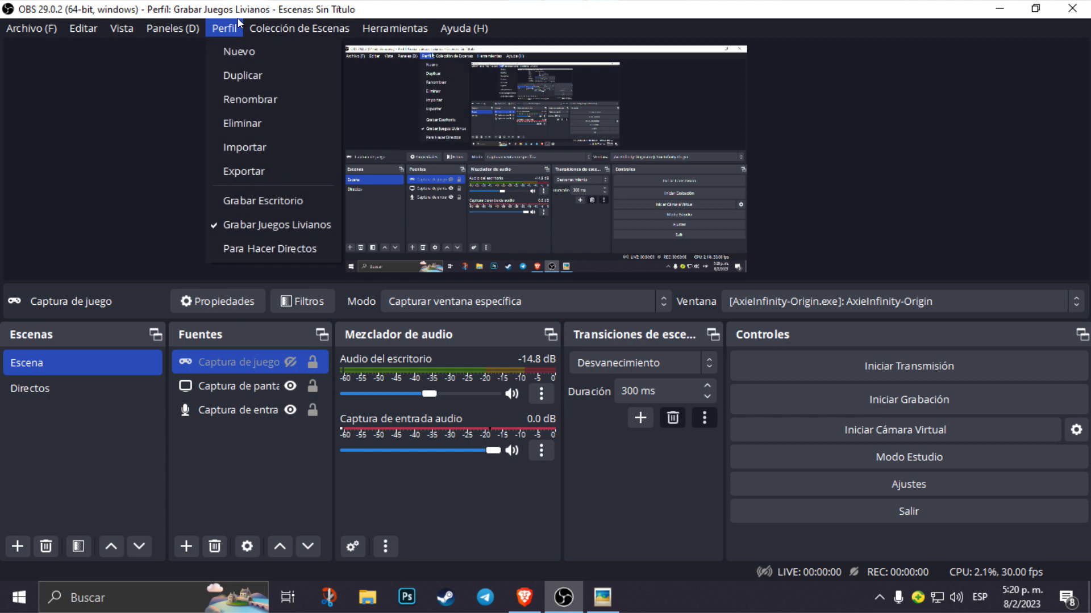
left_click(274, 196)
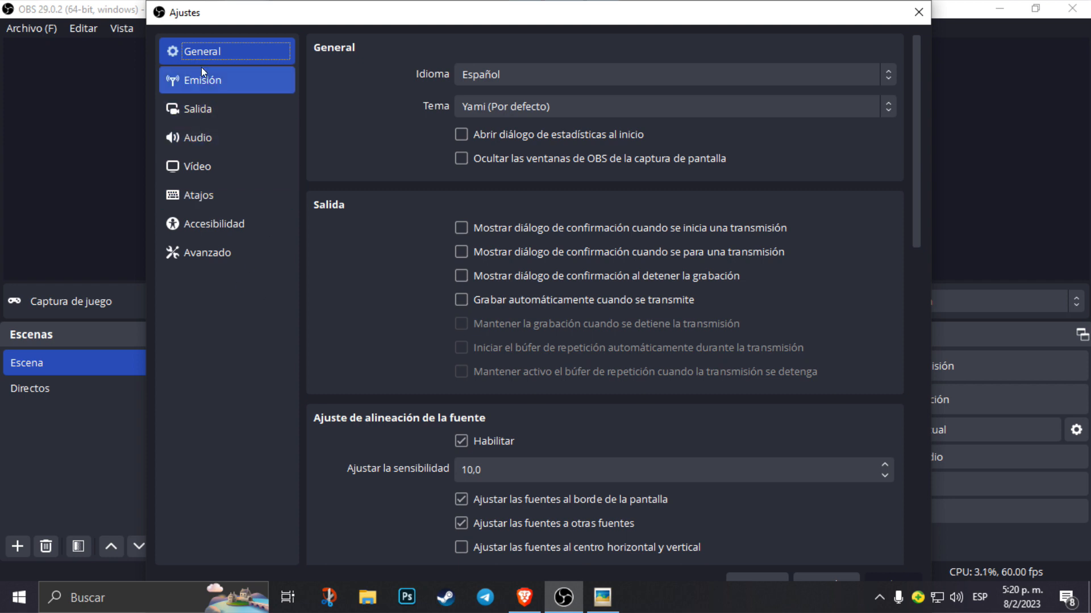
left_click(195, 168)
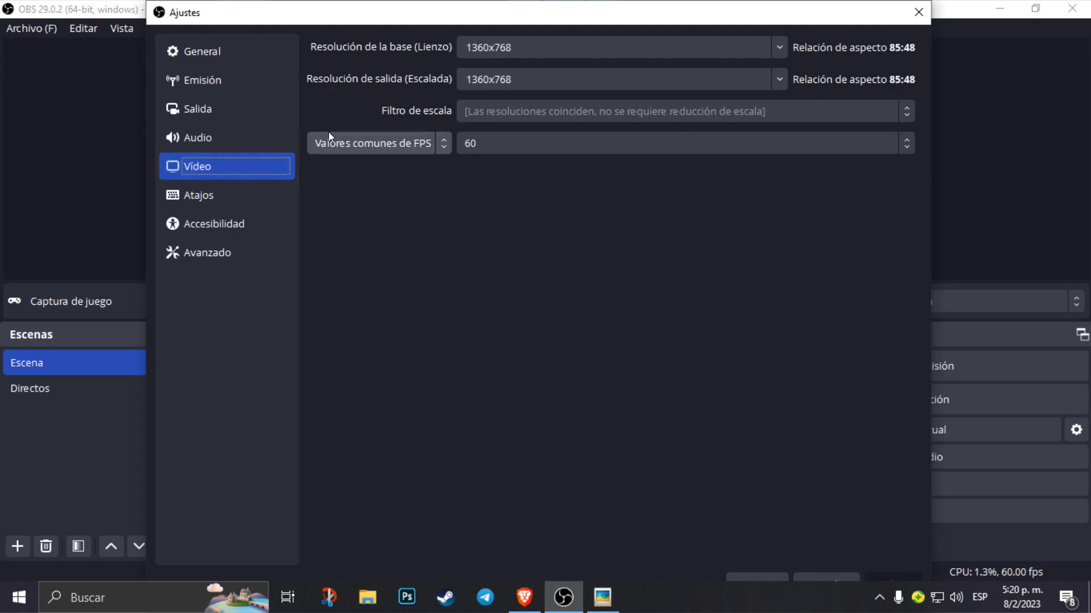
left_click(504, 142)
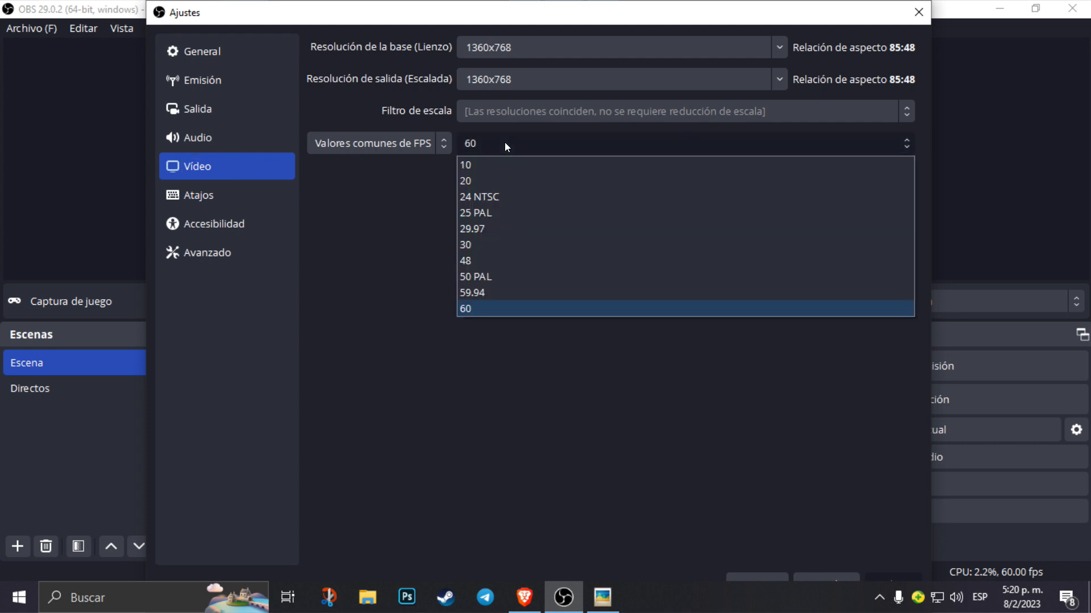
left_click(488, 141)
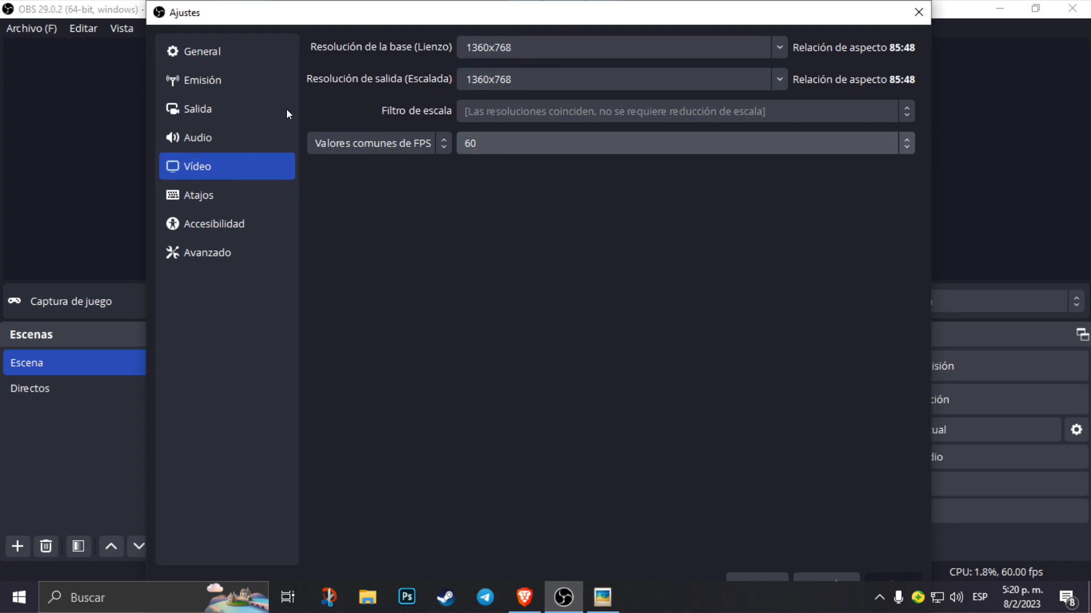
Review the audio sample rate and channels, and look over the streaming bitrates in the output settings.
left_click(200, 138)
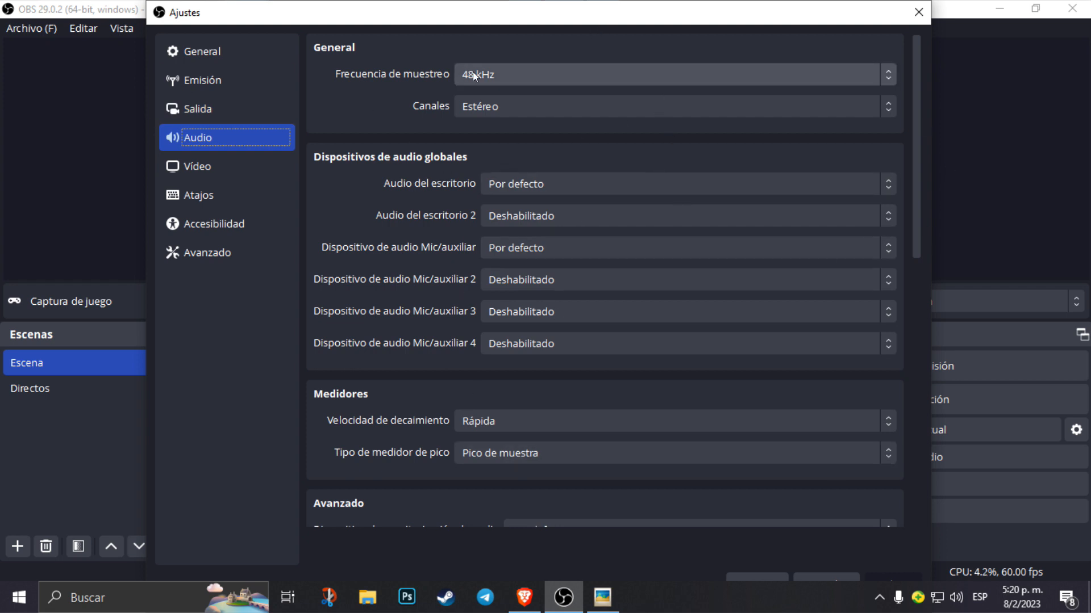
left_click(253, 112)
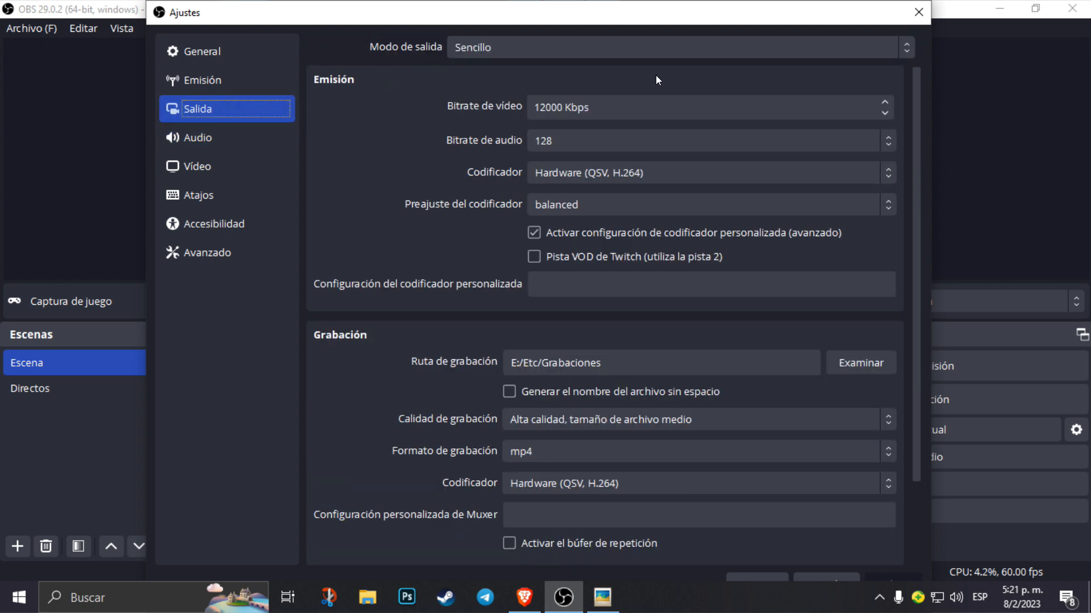
left_click(535, 109)
type("1")
mouse_move(914, 130)
left_mouse_down()
mouse_move(908, 203)
mouse_move(906, 139)
left_mouse_up()
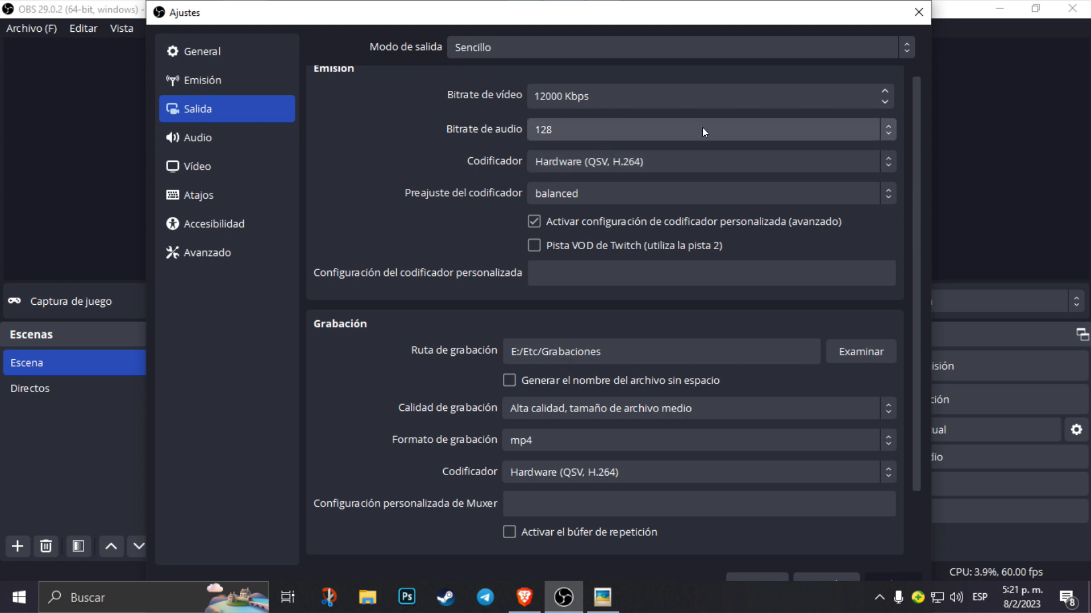
Examine the streaming encoder choices and keep Hardware (QSV, H.264) selected.
left_click(594, 166)
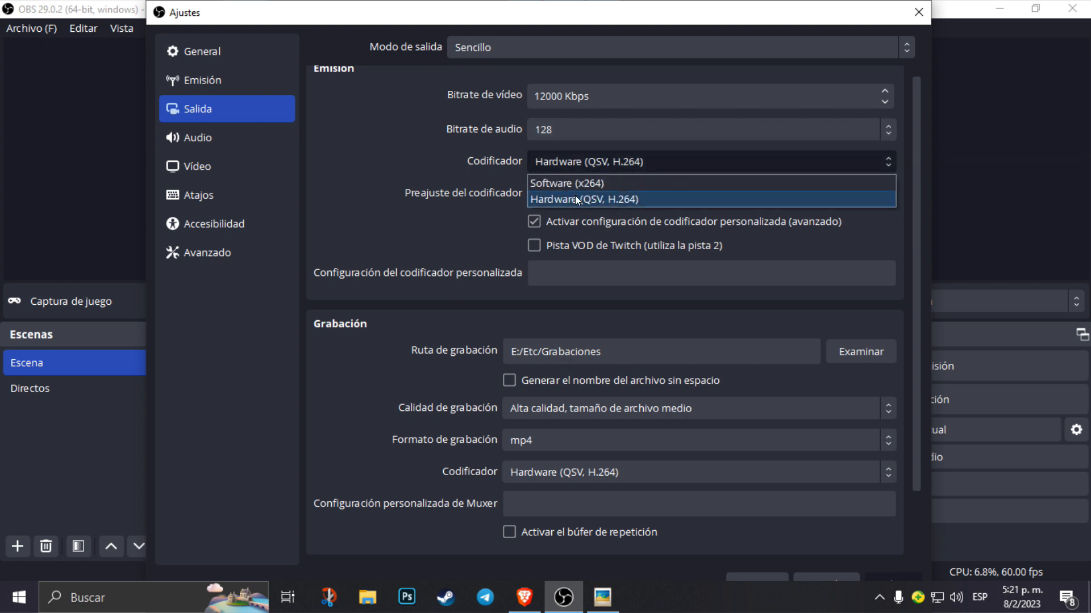
left_click(576, 195)
left_click(568, 198)
left_click(569, 191)
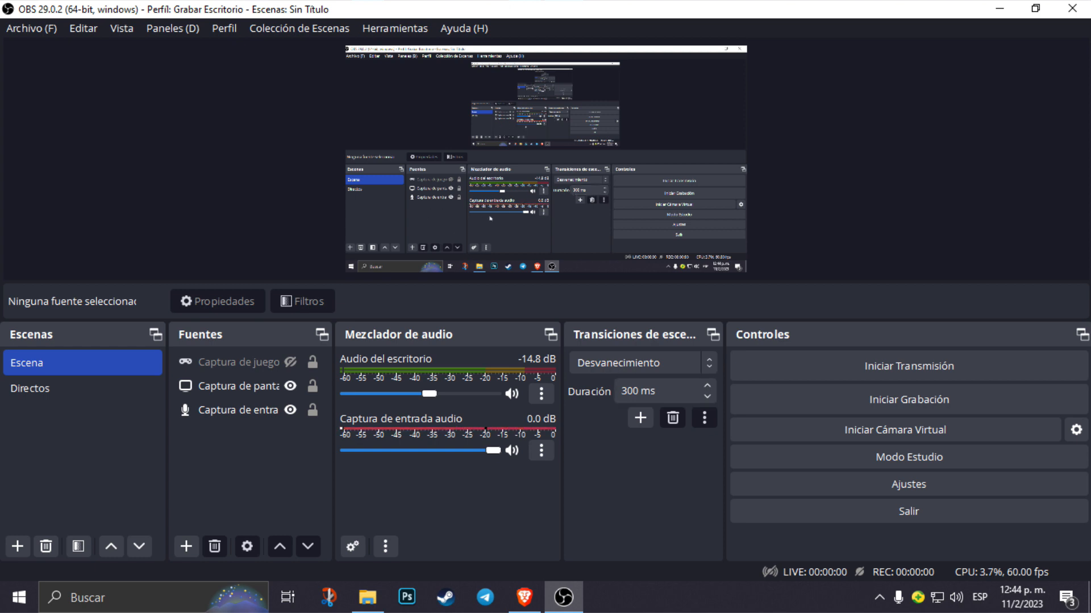
Select the Captura de entrada audio source and examine the actions available for it.
left_click(233, 410)
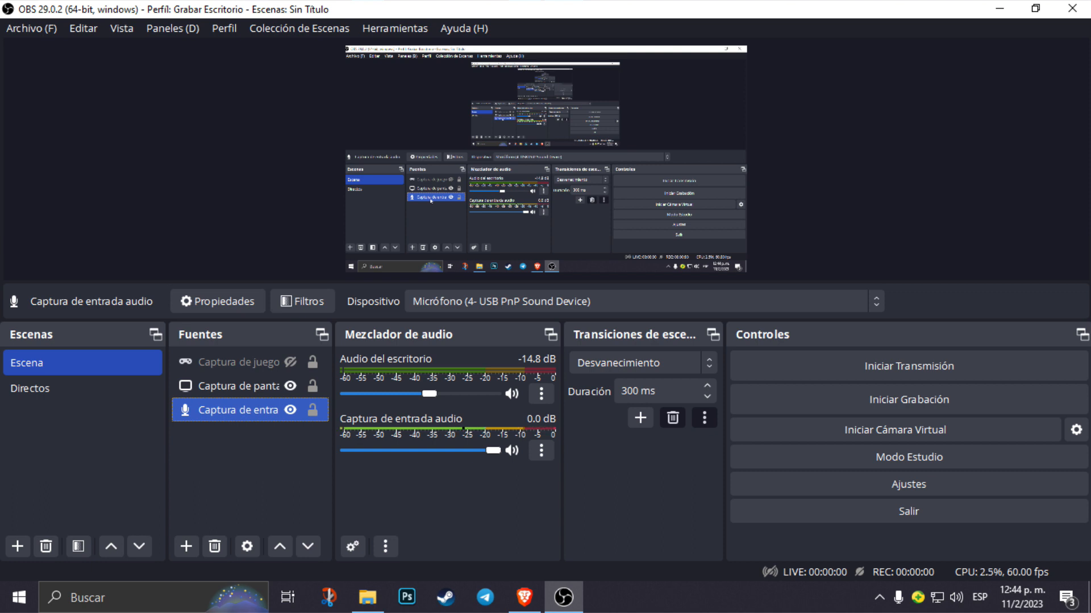
left_click_drag(231, 413, 259, 411)
right_click(264, 411)
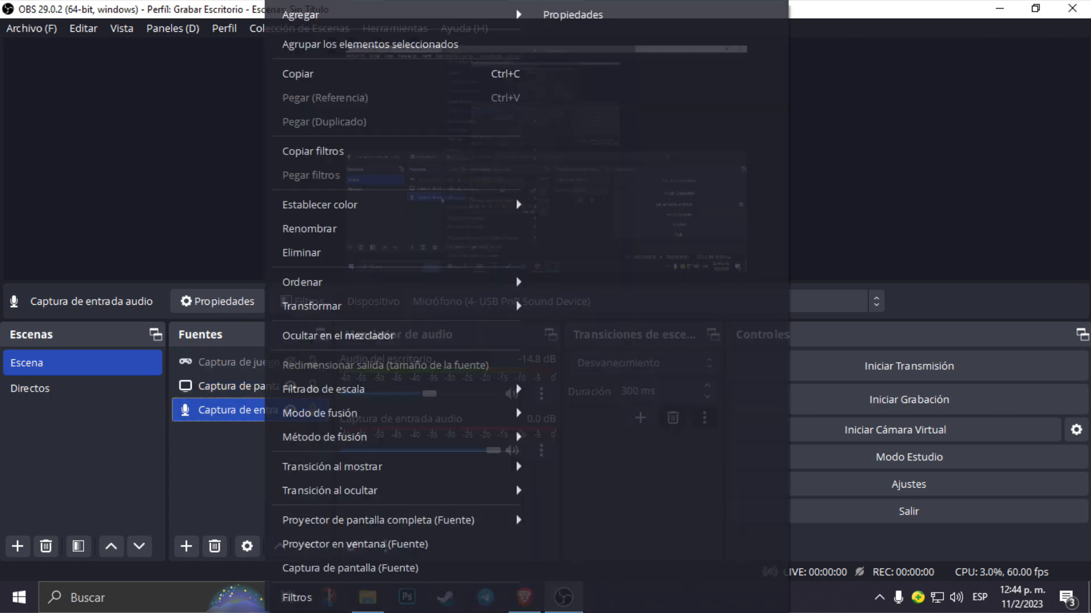
mouse_move(275, 389)
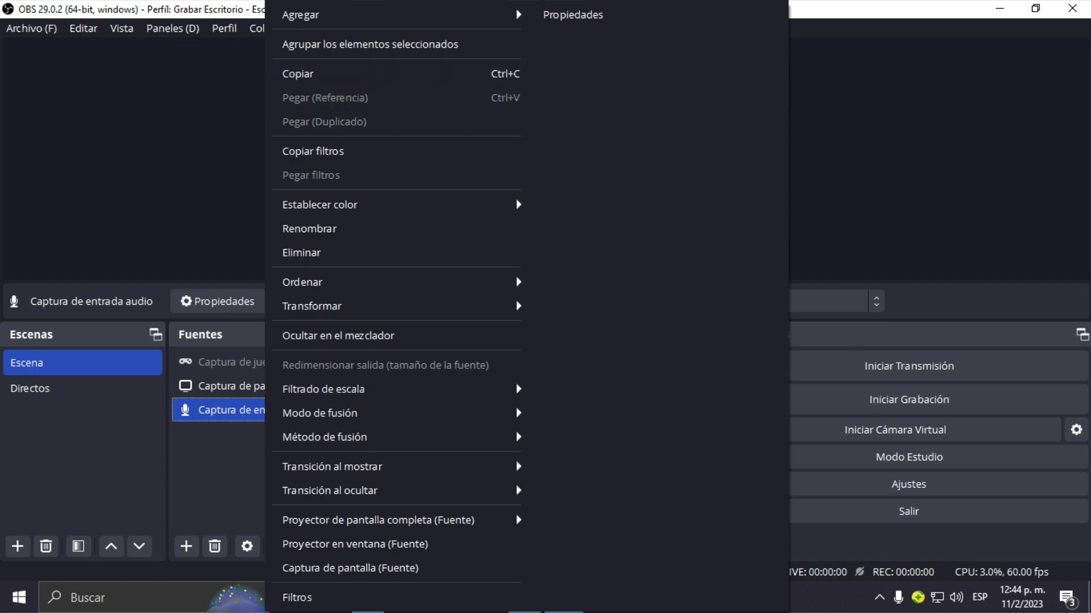
left_click(240, 433)
left_click(248, 411)
right_click(260, 485)
left_click(230, 408)
right_click(258, 453)
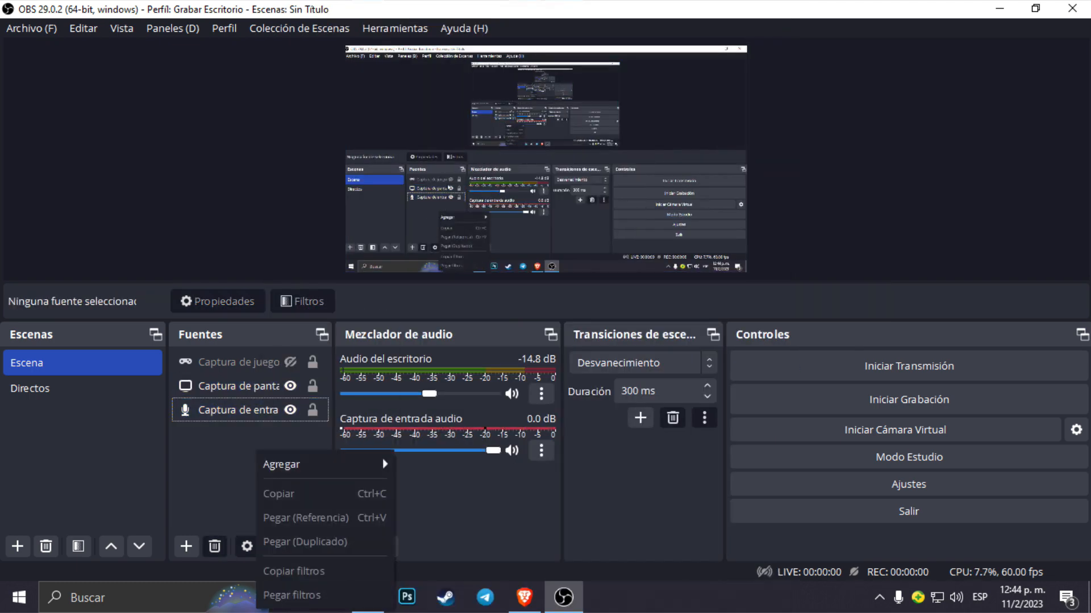
mouse_move(318, 465)
Choose Micrófono (4- USB PnP Sound Device) as the device of the Captura de entrada audio source.
left_click(217, 411)
left_click(700, 298)
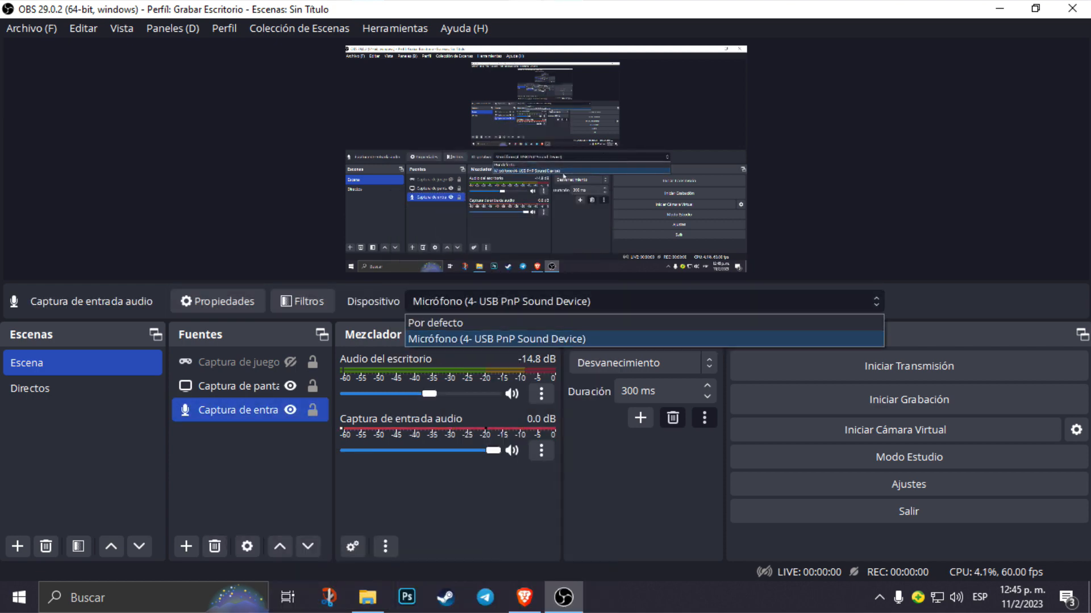
left_click(591, 343)
Open the filters of the Captura de entrada audio source and reposition their window so it is fully visible.
left_click(245, 412)
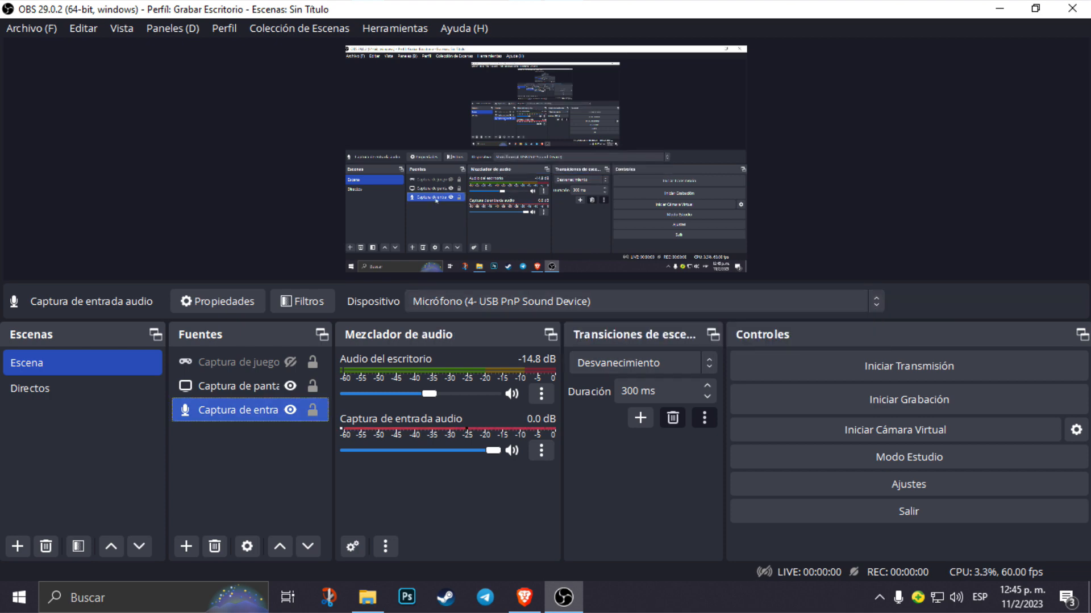
right_click(256, 411)
left_click(301, 597)
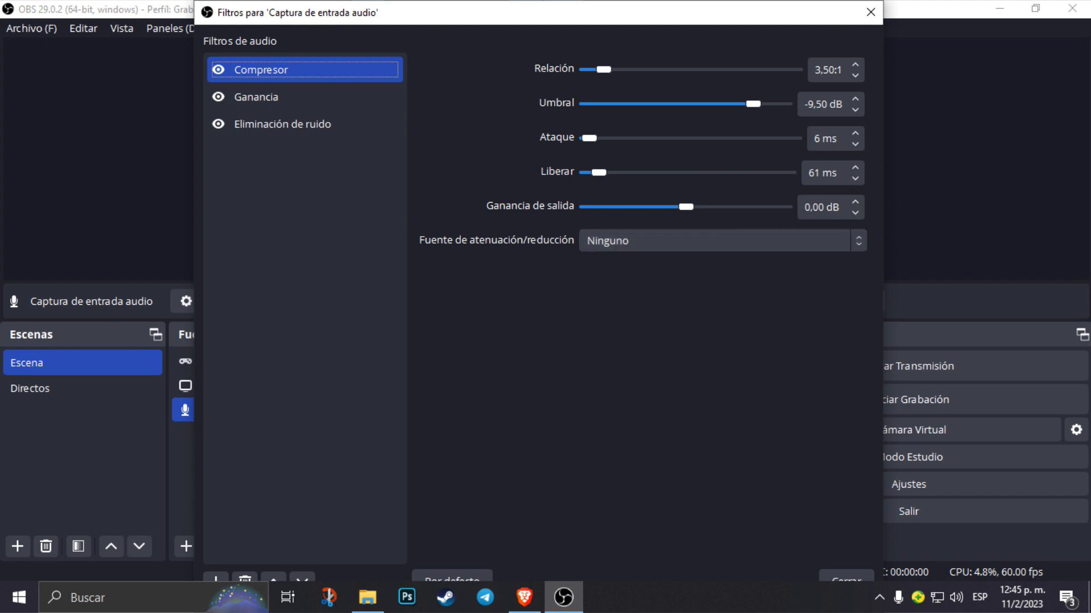
right_click(310, 286)
mouse_move(341, 297)
left_click_drag(574, 12, 584, 54)
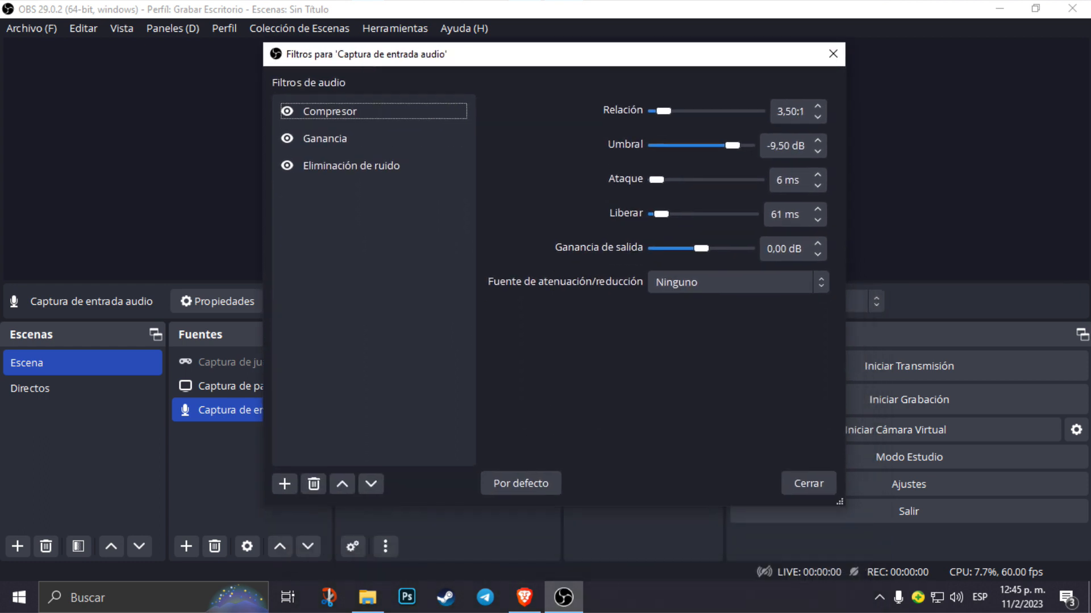
Review the settings of the Compresor, Ganancia and Eliminación de ruido filters.
left_click(341, 111)
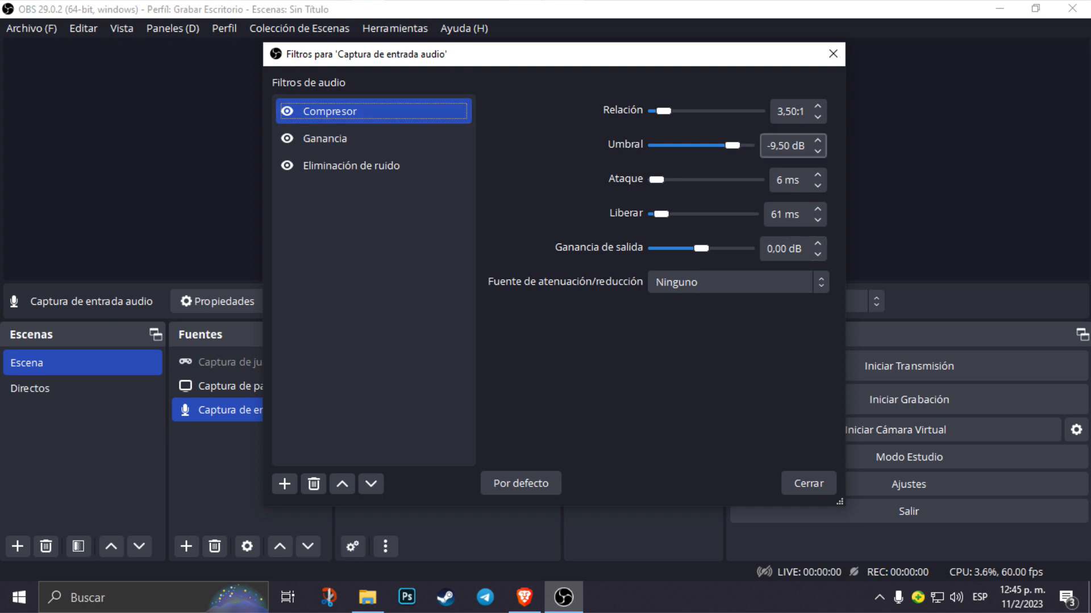
left_click(324, 138)
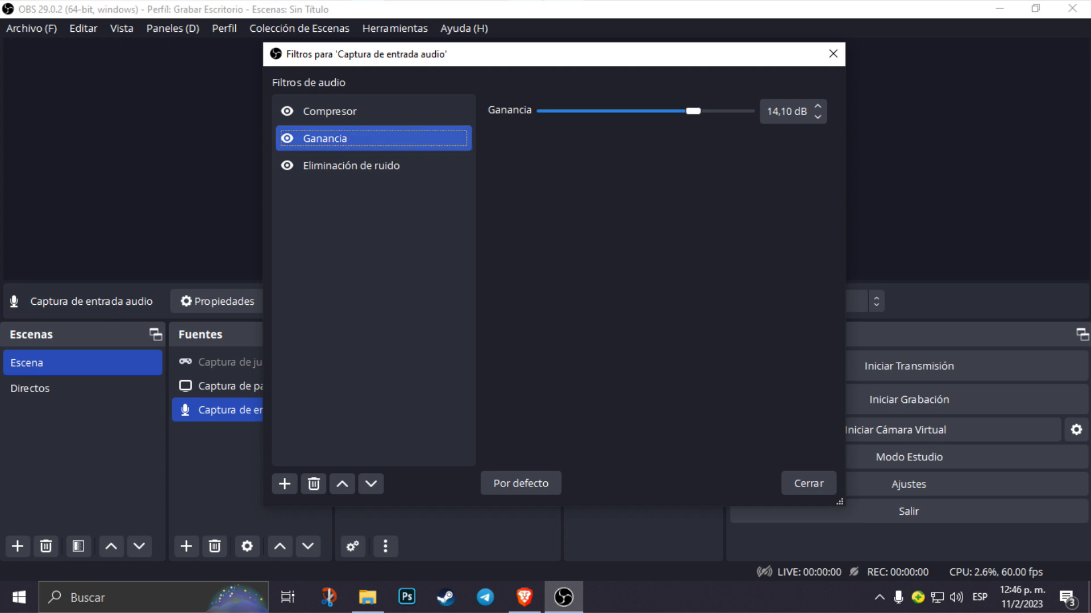
left_click(351, 166)
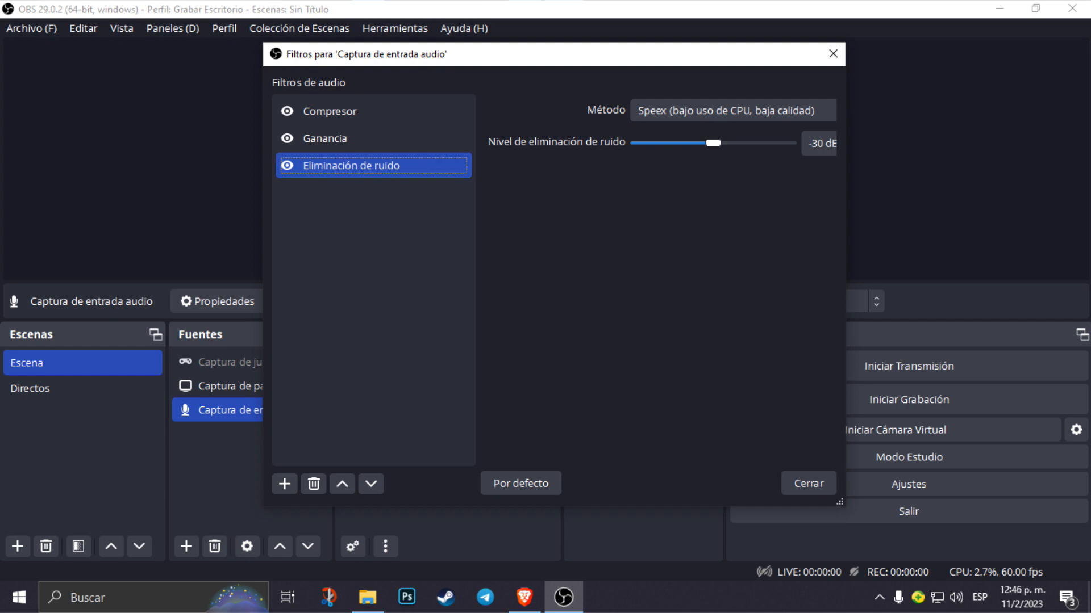
Try the RNNoise method in the Eliminación de ruido filter and return it to Speex (bajo uso de CPU, baja calidad).
left_click(733, 111)
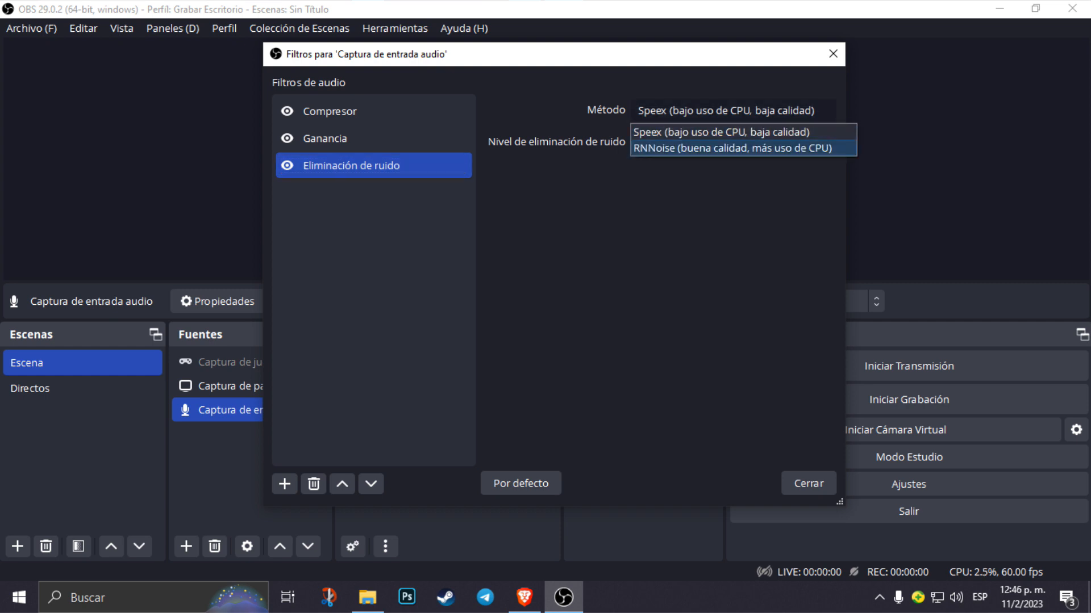
left_click(732, 111)
left_click(733, 111)
left_click(733, 110)
left_click(733, 111)
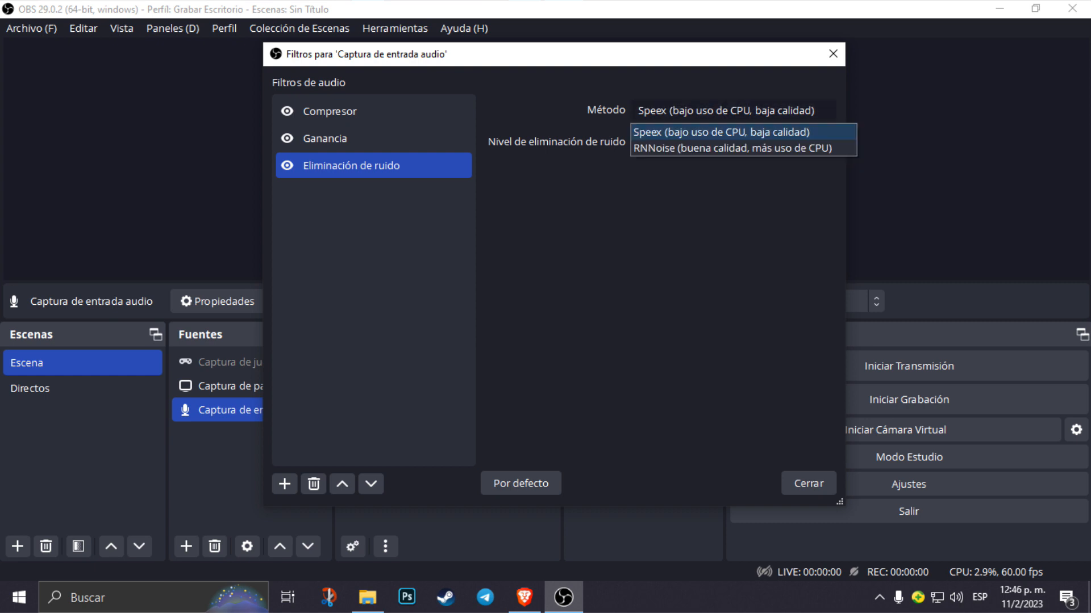
left_click(732, 147)
left_click(733, 111)
left_click(705, 132)
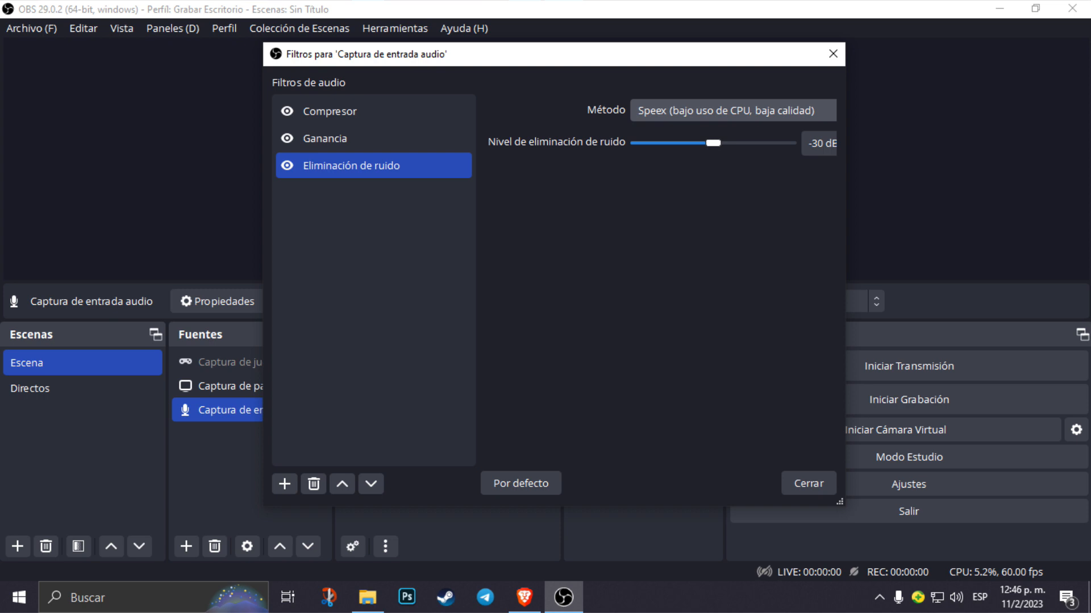
Widen the filter window to view the full noise suppression level, and close the window.
left_click_drag(846, 146, 967, 147)
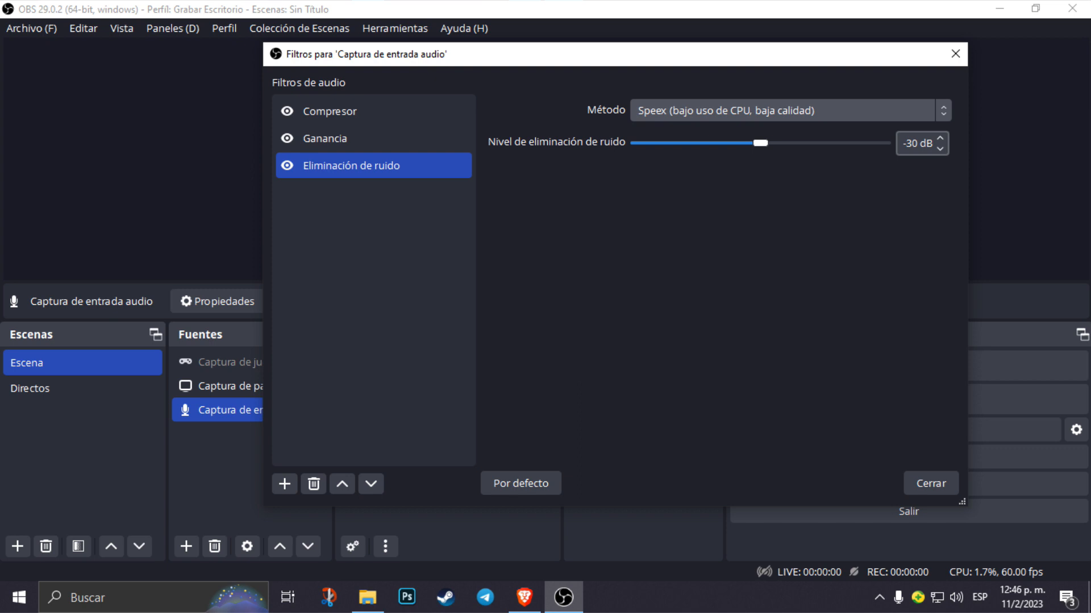
left_click(955, 53)
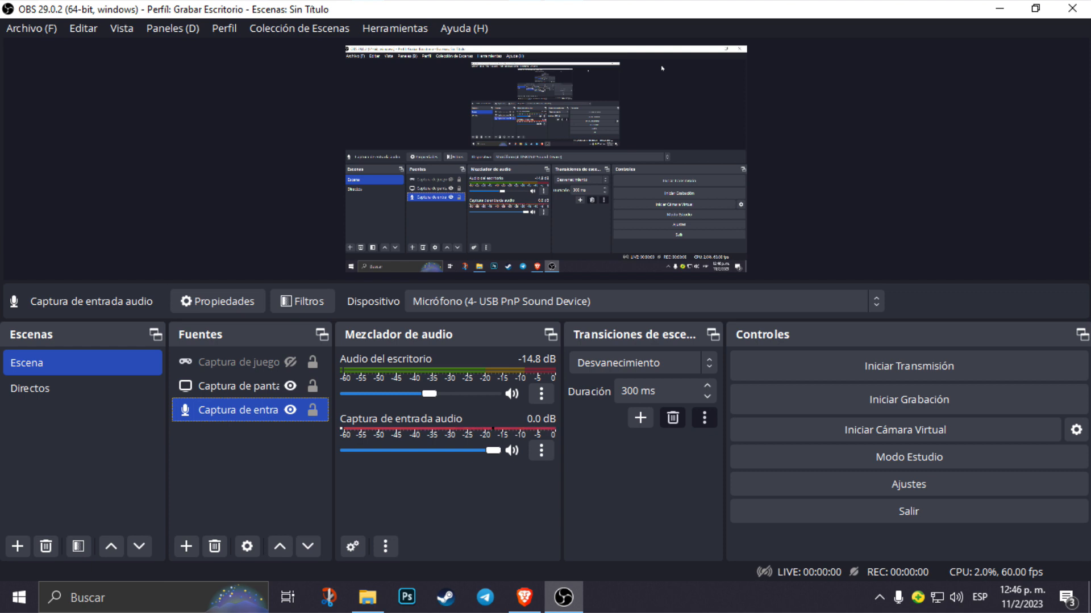
left_click(879, 597)
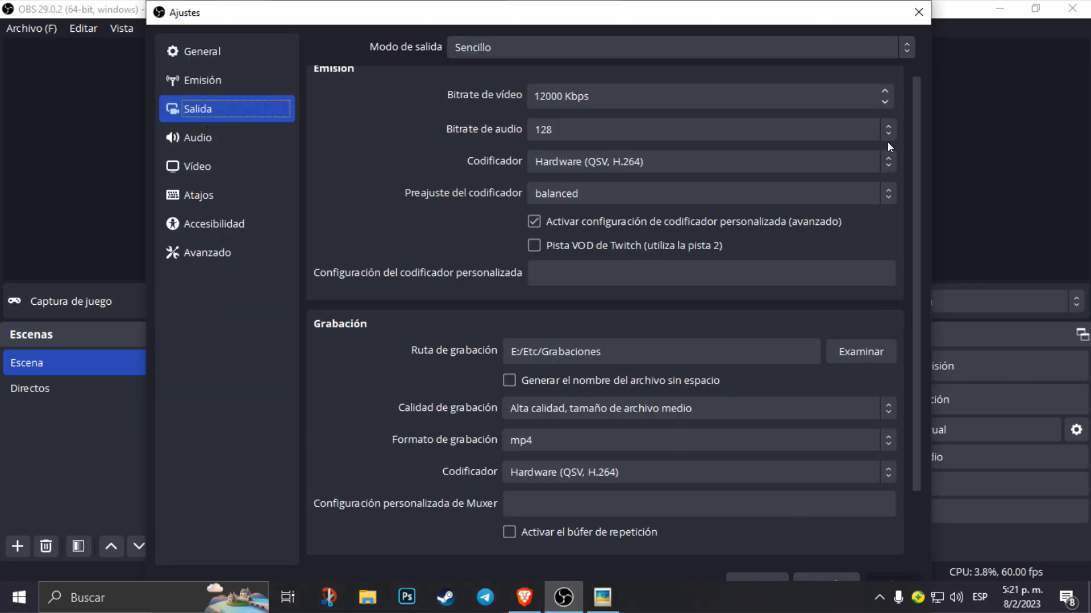
Close the settings of the Grabar Escritorio profile without making changes.
left_click(920, 12)
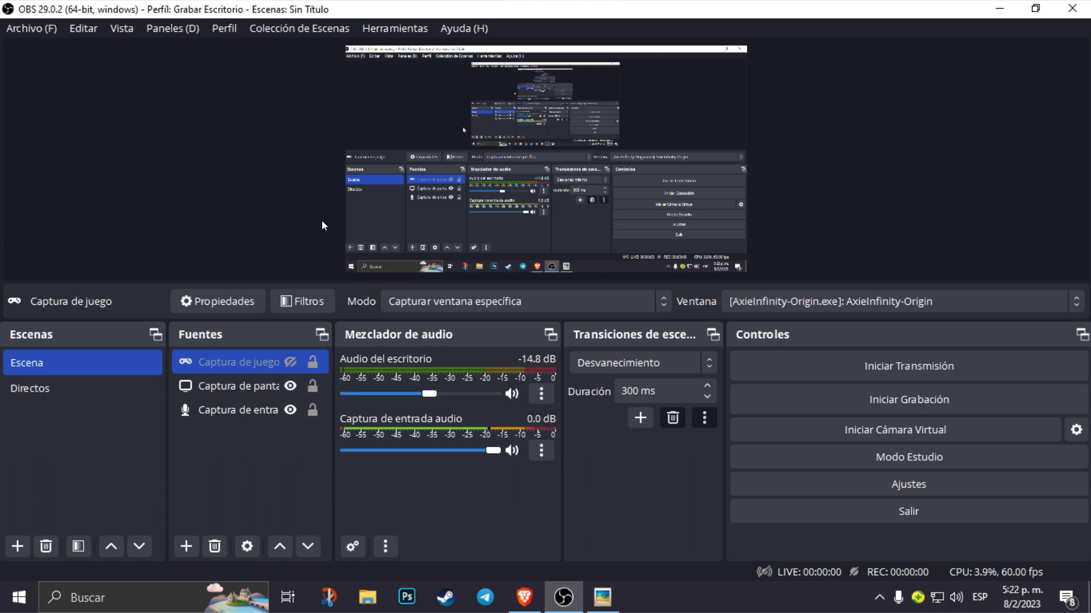
left_click_drag(162, 6, 207, 2)
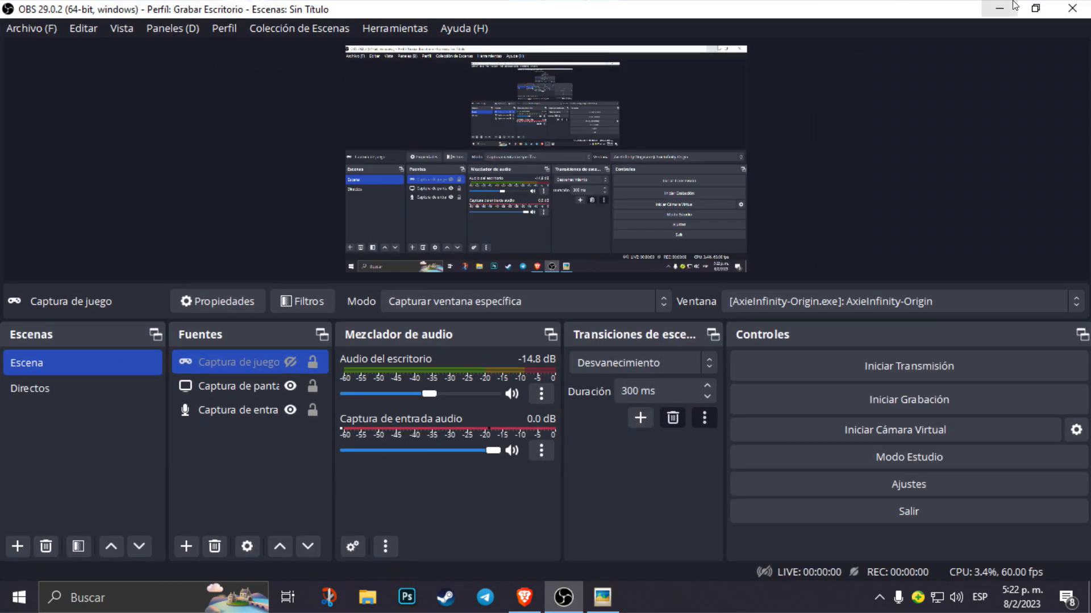